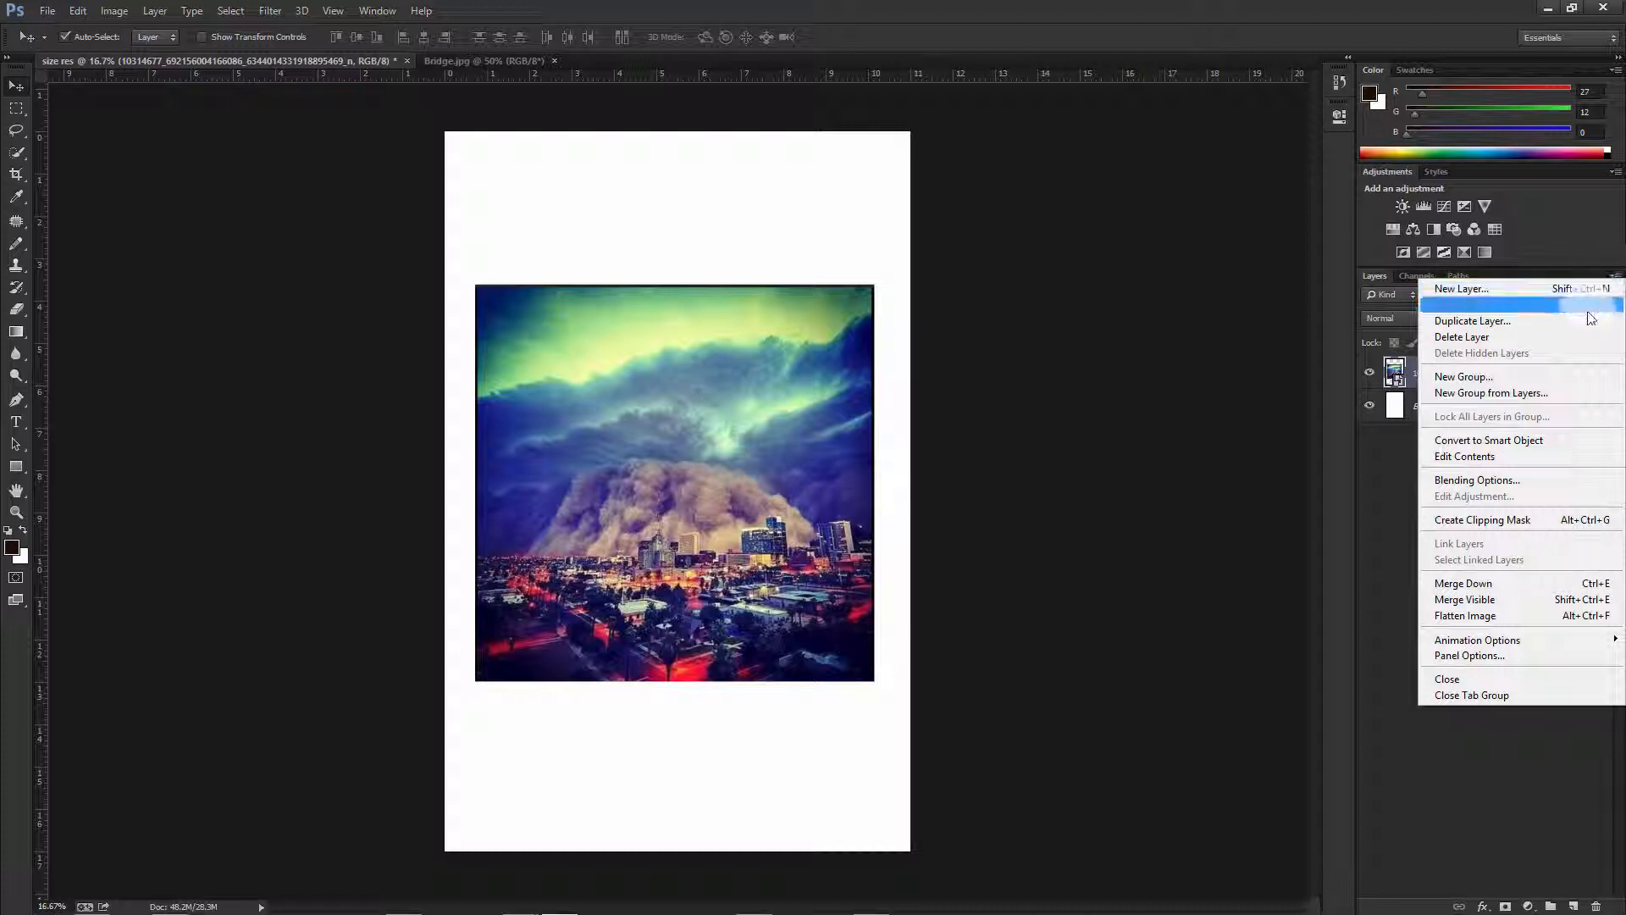
- Set the layer thumbnails to the largest preview size in the Layers Panel Options
{"action": "left_click", "coordinate": [1547, 462]}
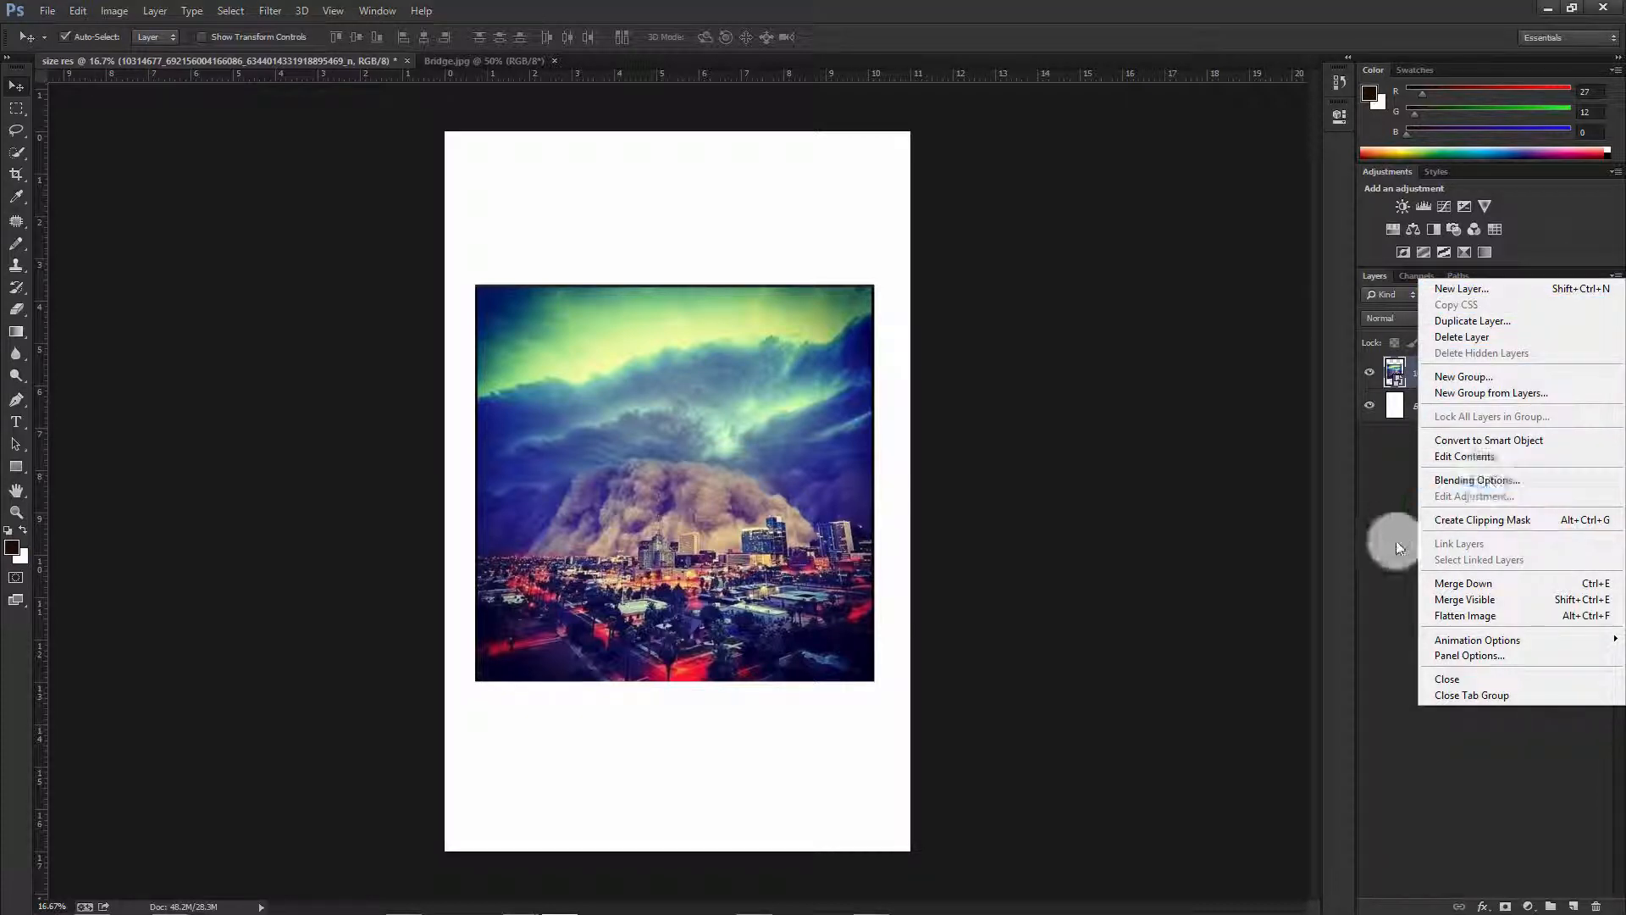
{"action": "left_click", "coordinate": [1458, 655]}
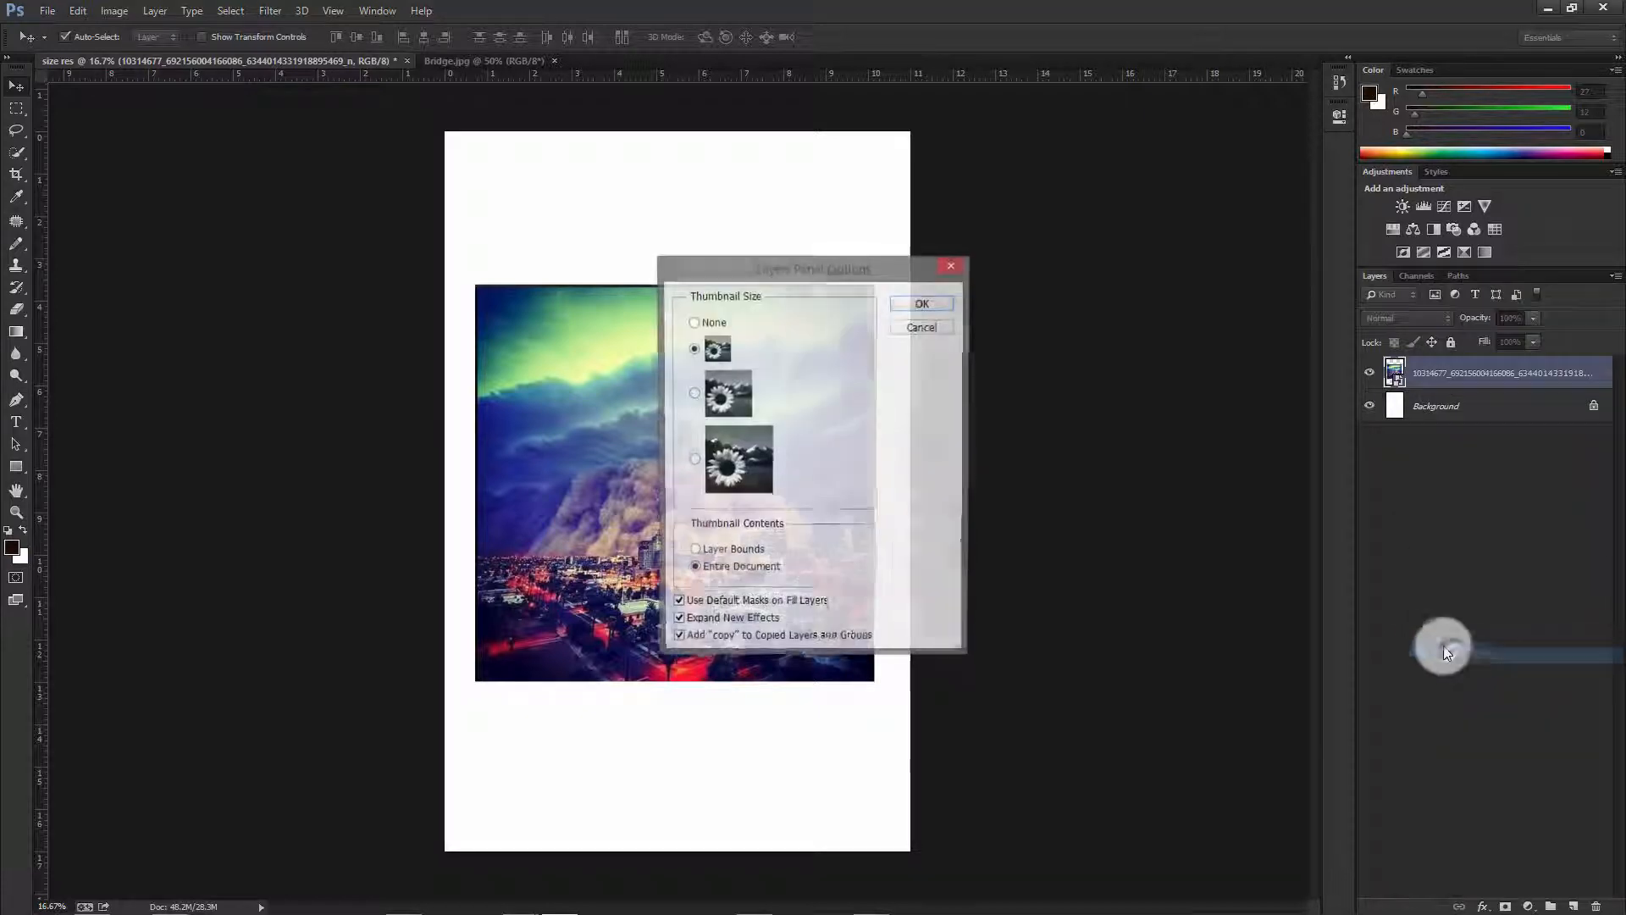
{"action": "left_click", "coordinate": [695, 466]}
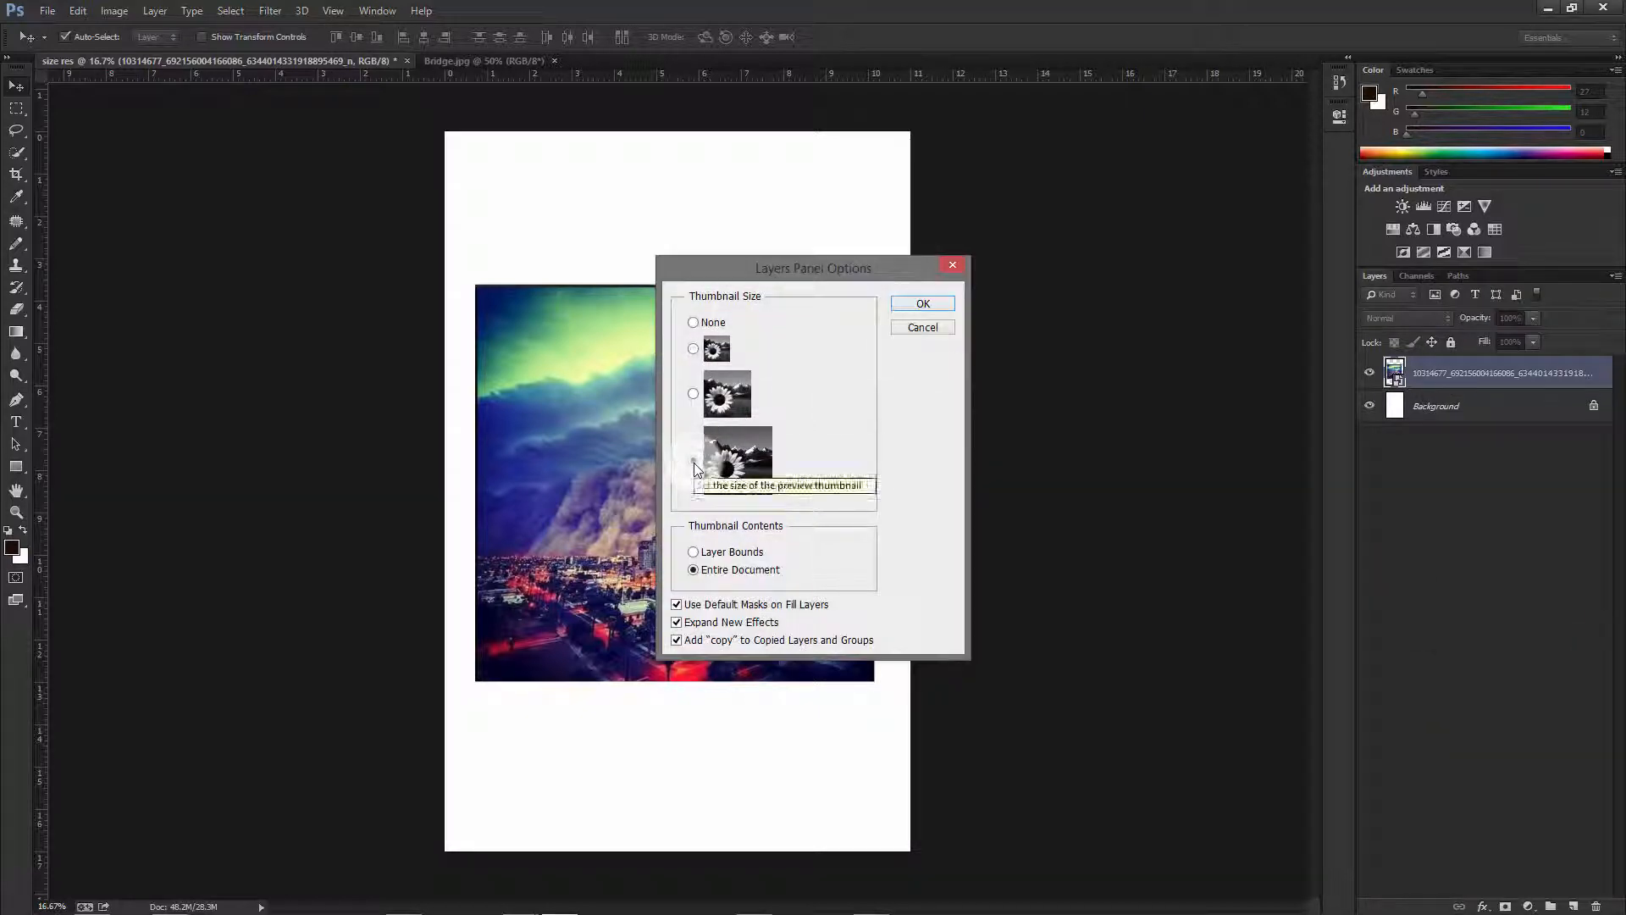
{"action": "left_click", "coordinate": [928, 305]}
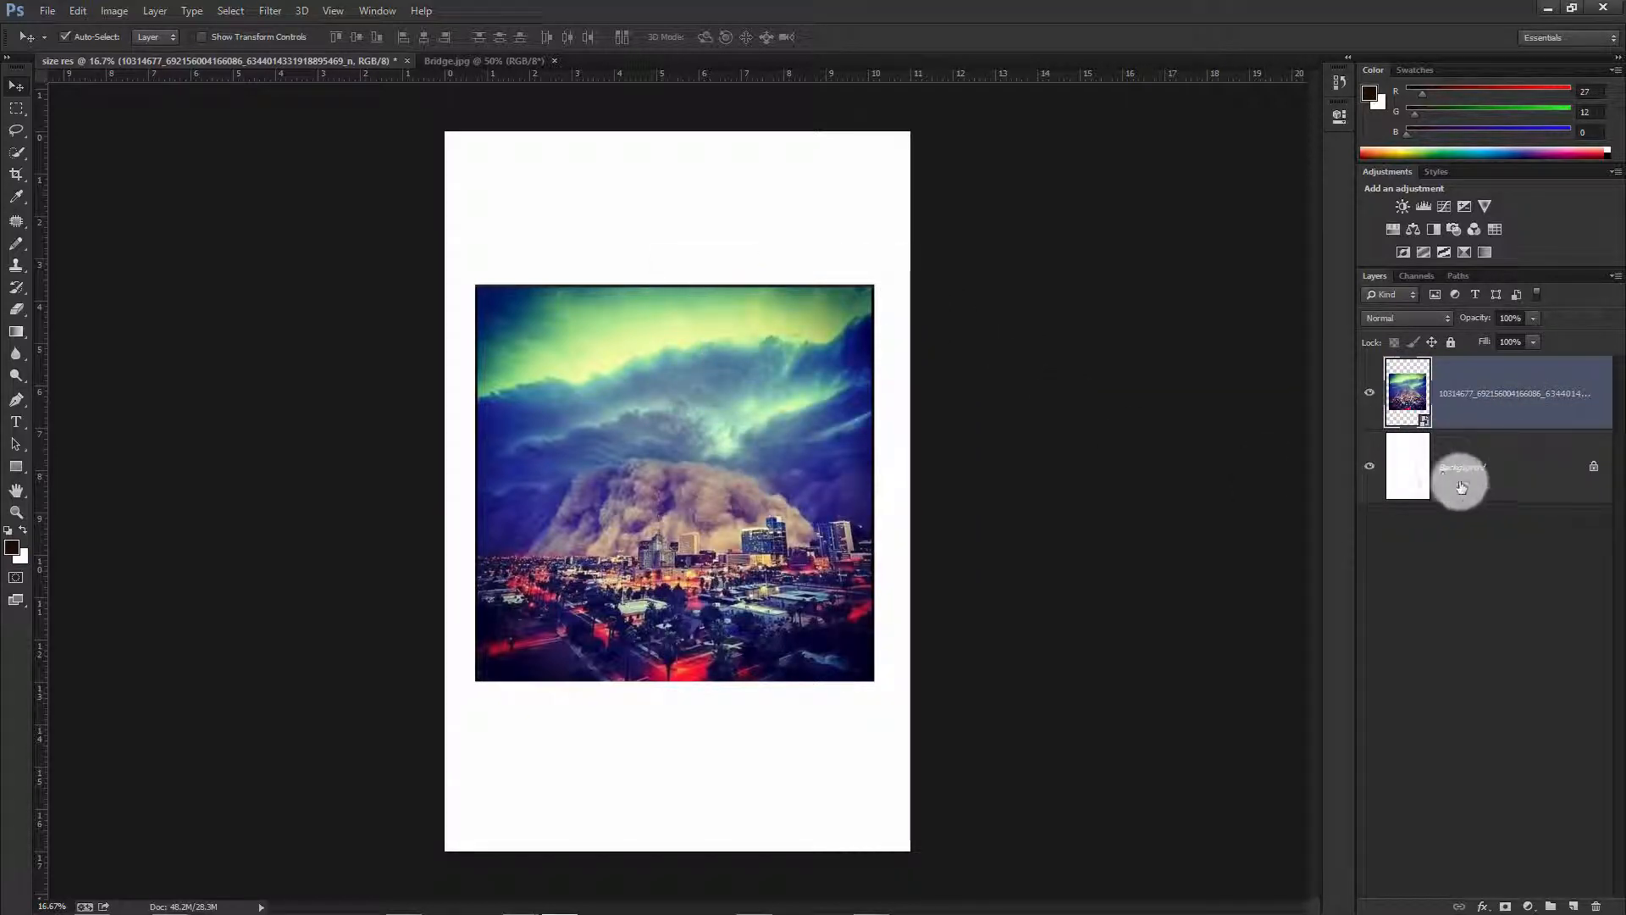
- Rename the storm photo's layer to "pict"
{"action": "double_click", "coordinate": [1482, 401]}
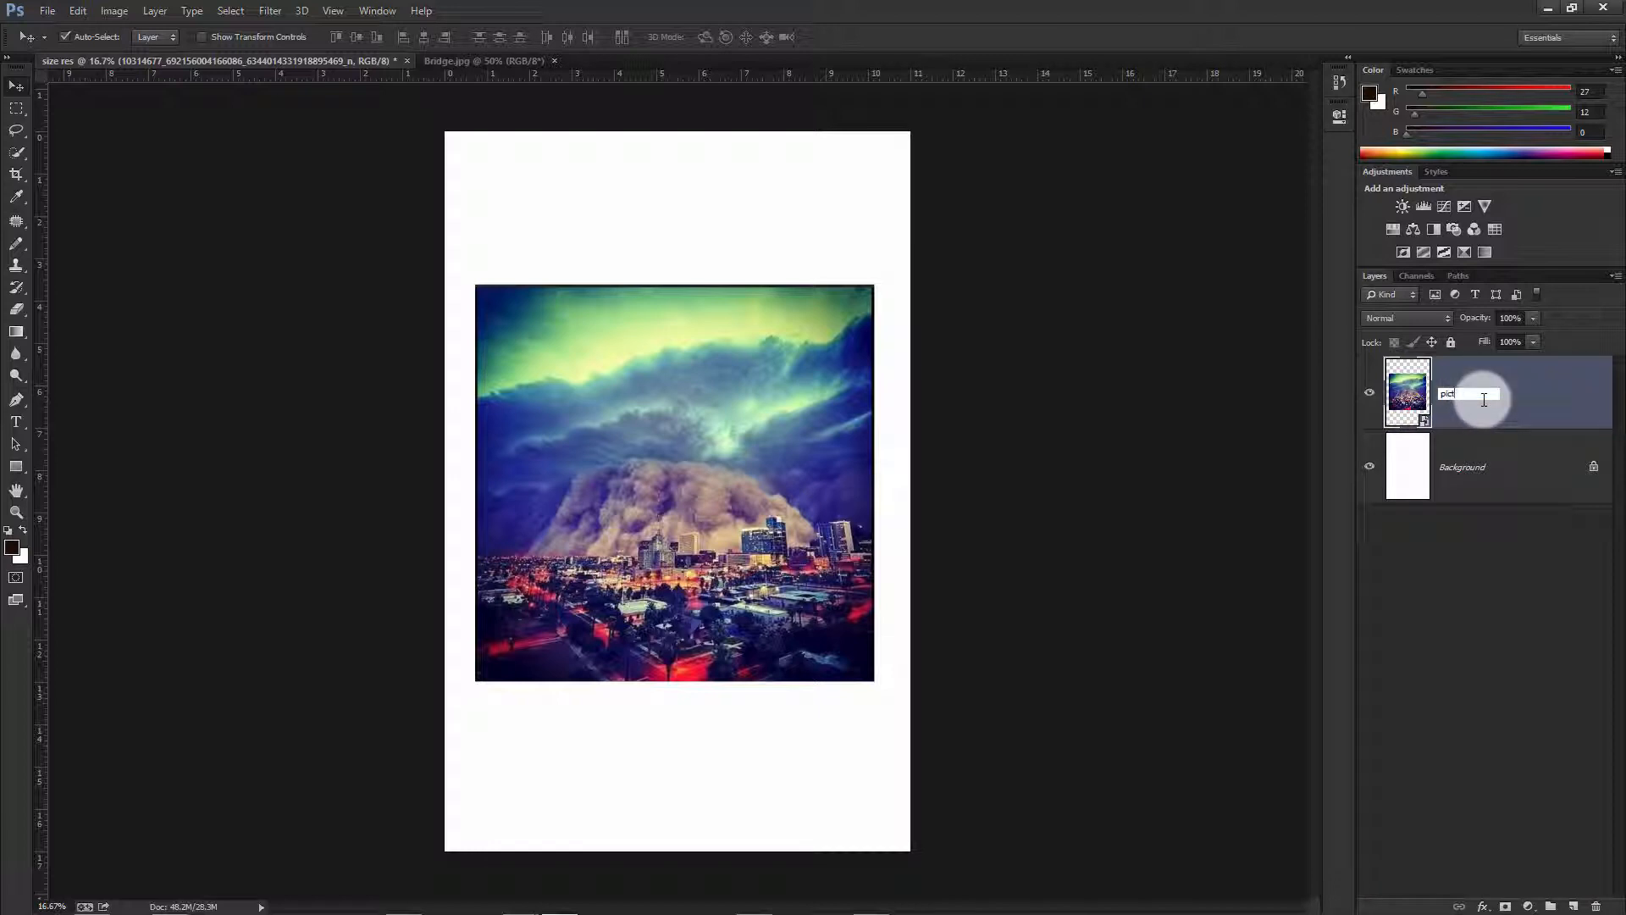
{"action": "key", "text": "Return"}
{"action": "left_click_drag", "start_coordinate": [1464, 410], "coordinate": [1507, 410]}
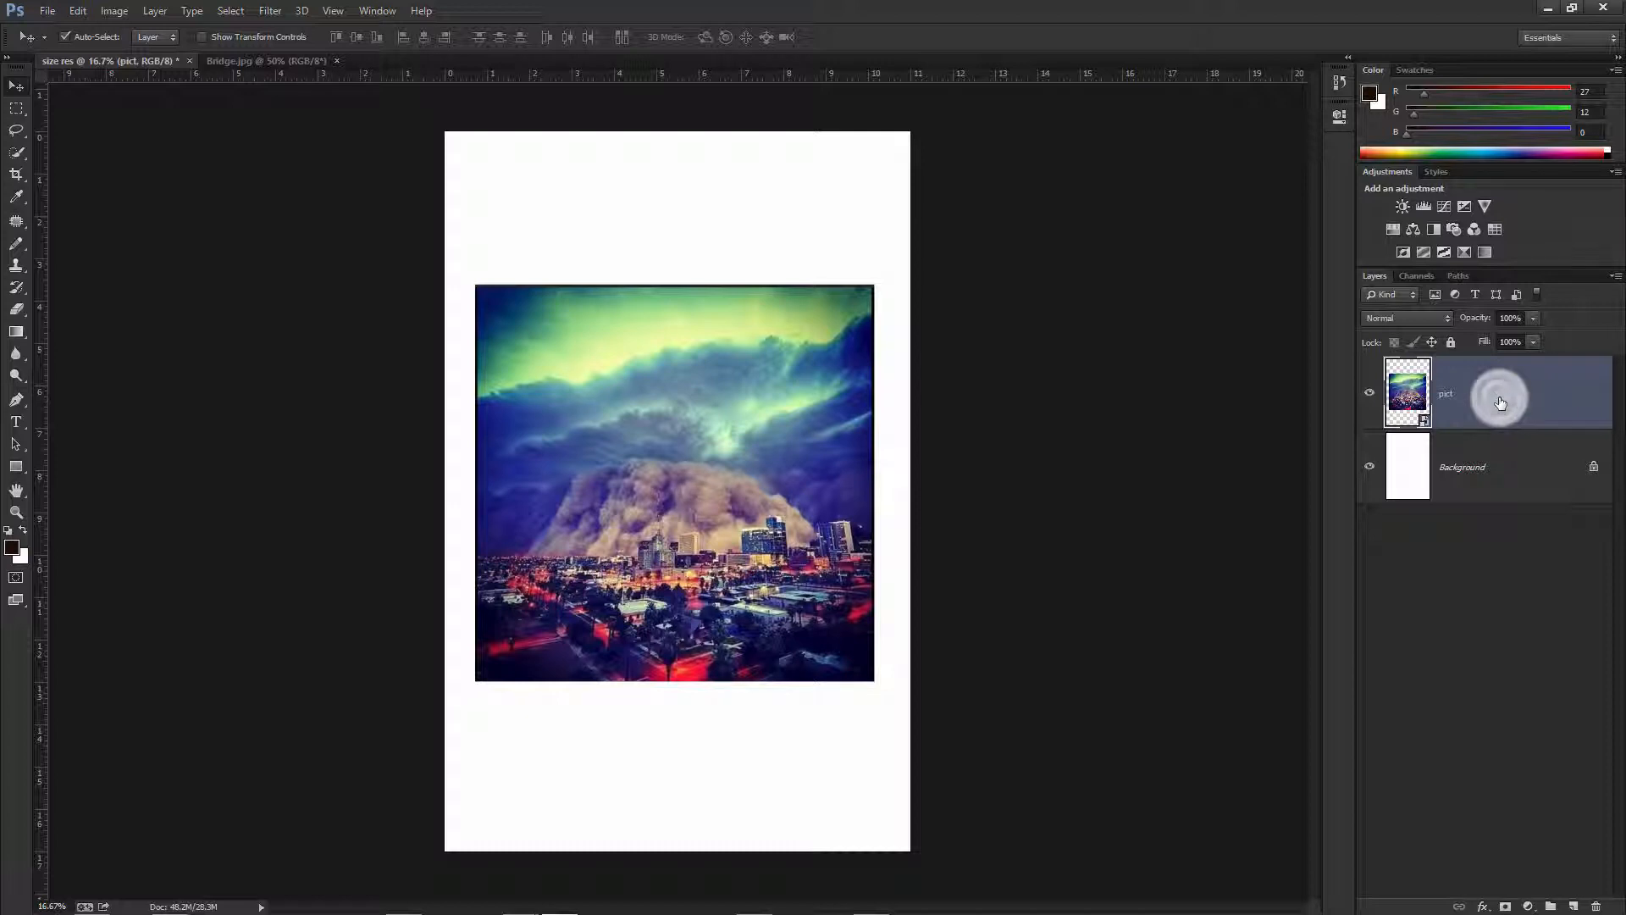
- Duplicate the pict layer three times and check the copies by switching their visibility
{"action": "left_click_drag", "start_coordinate": [1500, 404], "coordinate": [1576, 907]}
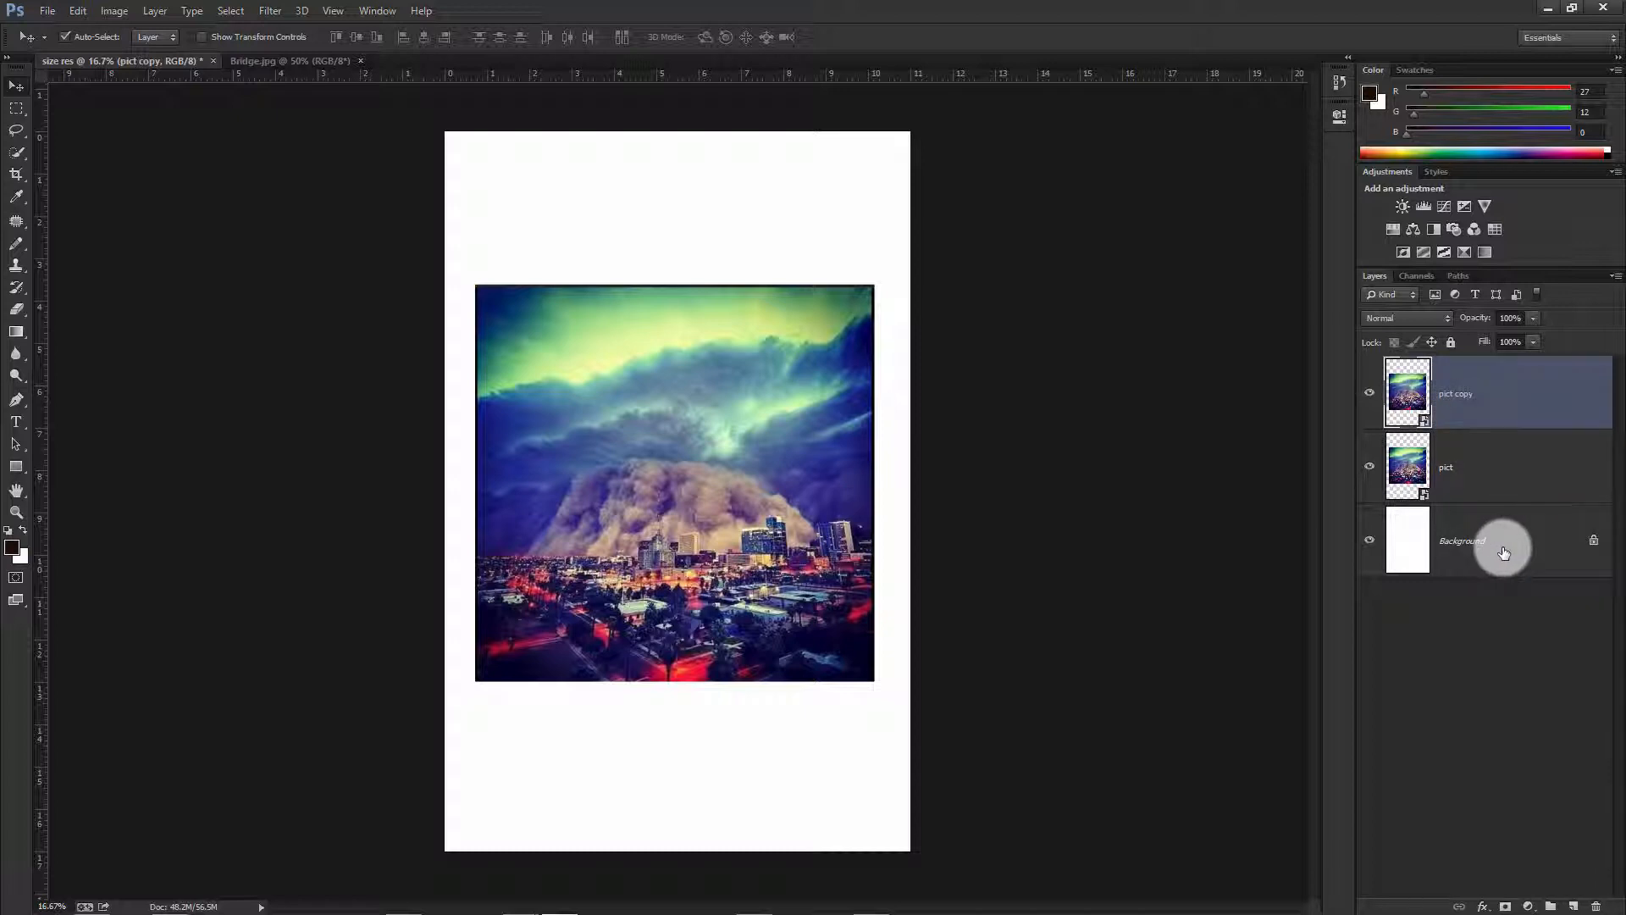
{"action": "key", "text": "ctrl+j"}
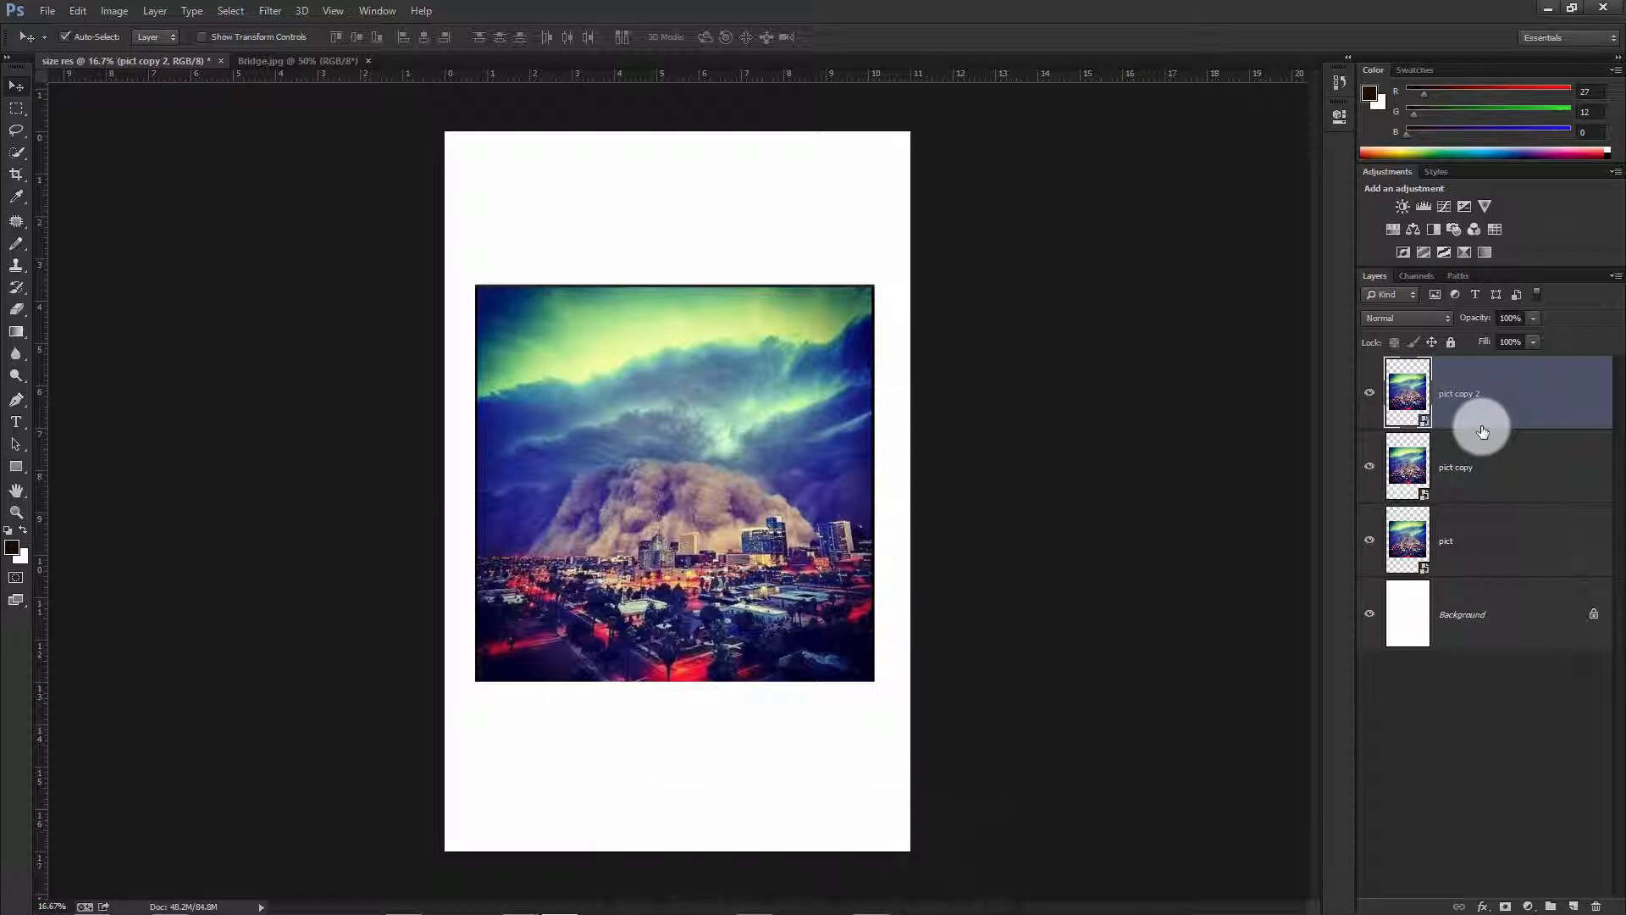
{"action": "key", "text": "ctrl+j"}
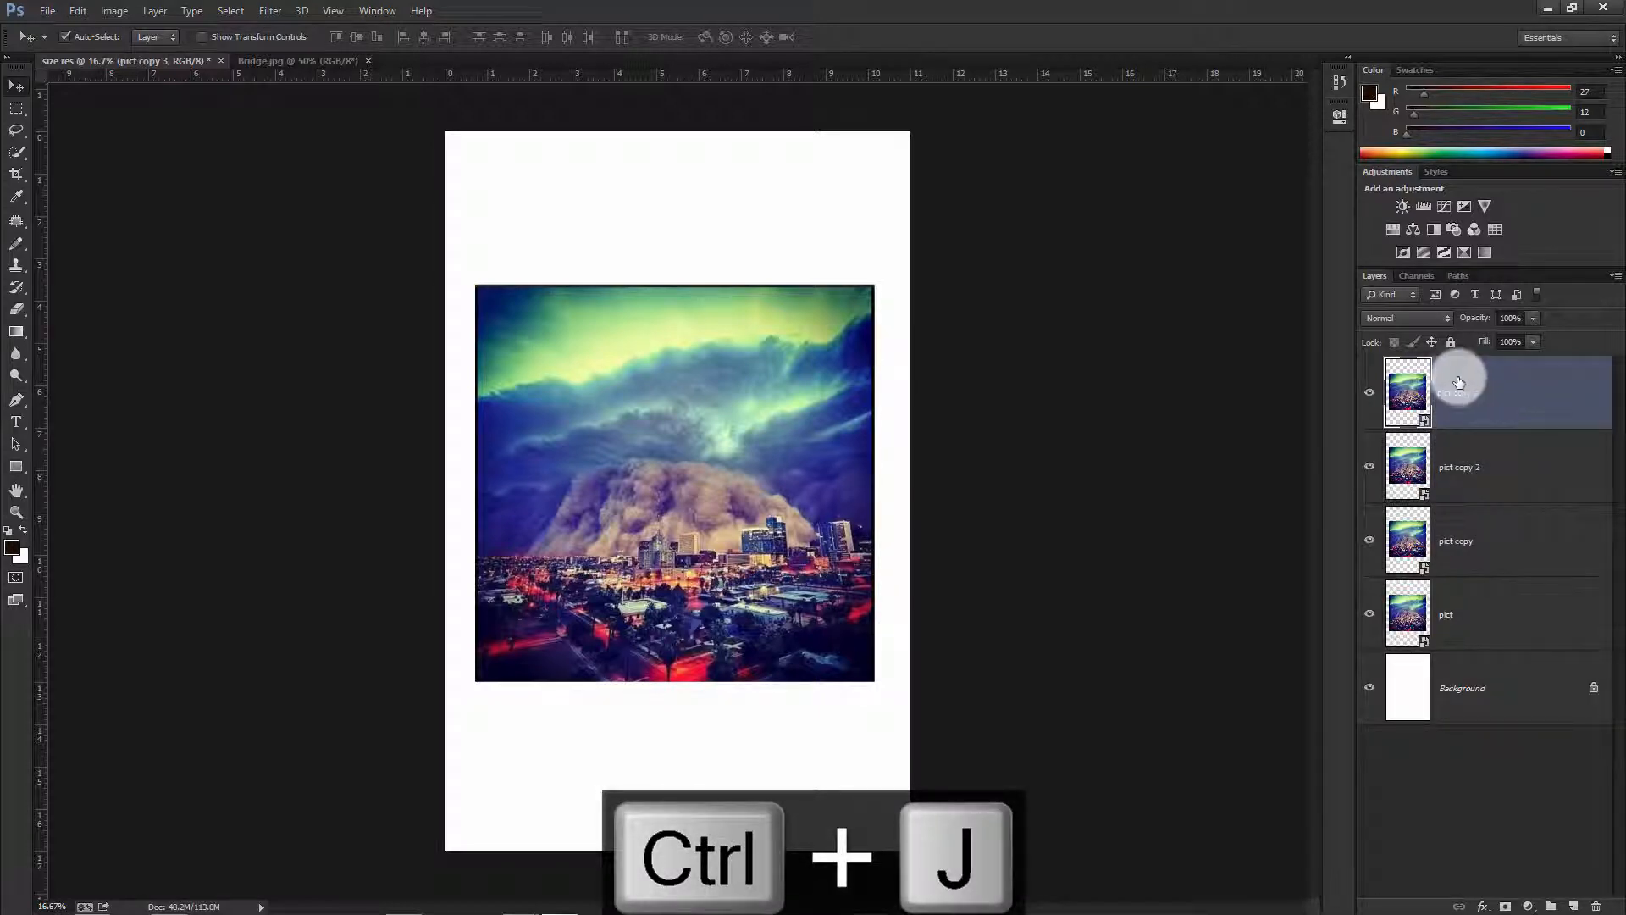
{"action": "left_click_drag", "start_coordinate": [1369, 392], "coordinate": [1373, 500]}
{"action": "left_click", "coordinate": [1369, 392]}
{"action": "left_click", "coordinate": [1369, 466]}
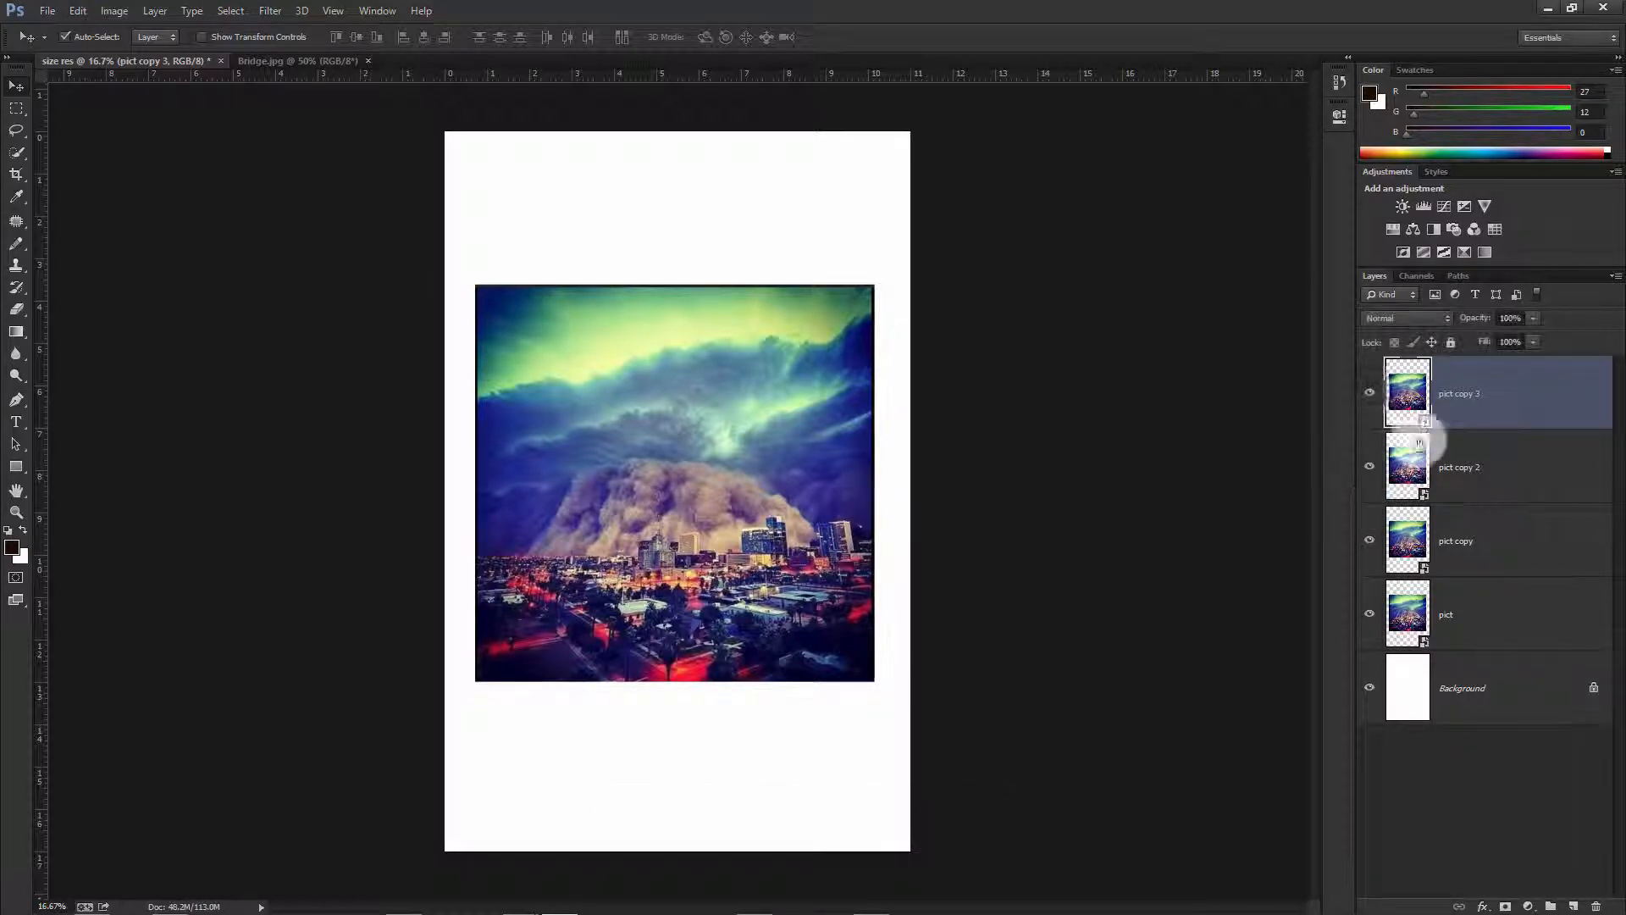
- Move the three copies and the original photo apart on the page so that all four overlap at different positions
{"action": "left_click_drag", "start_coordinate": [737, 428], "coordinate": [721, 344]}
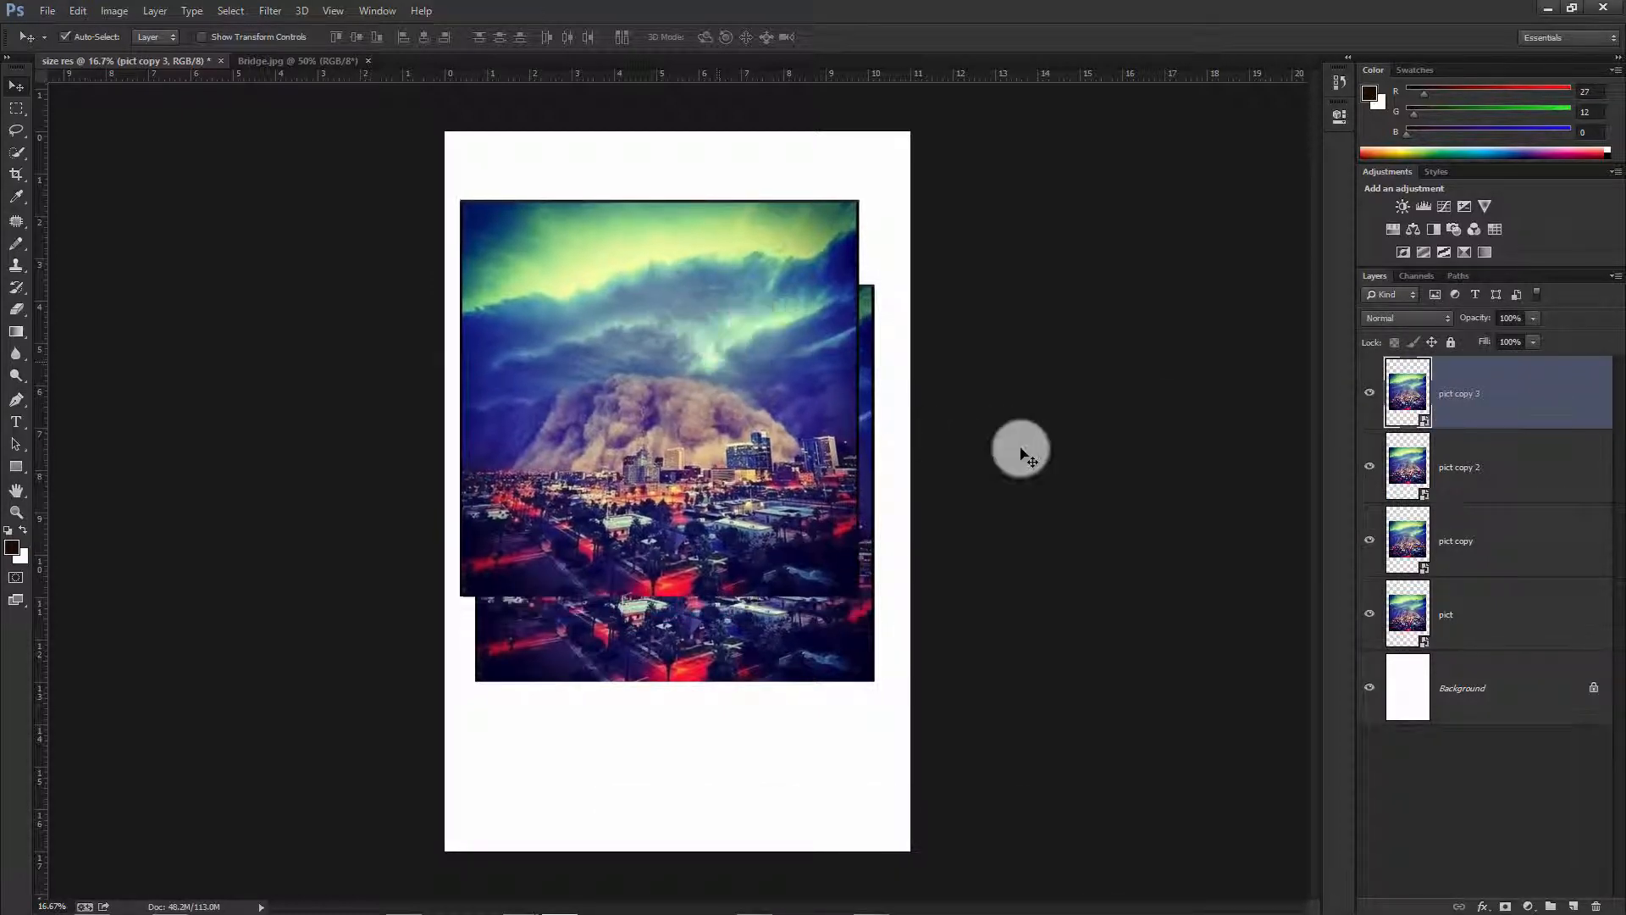
{"action": "left_click", "coordinate": [1479, 467]}
{"action": "left_click_drag", "start_coordinate": [731, 626], "coordinate": [750, 703]}
{"action": "left_click", "coordinate": [1452, 546]}
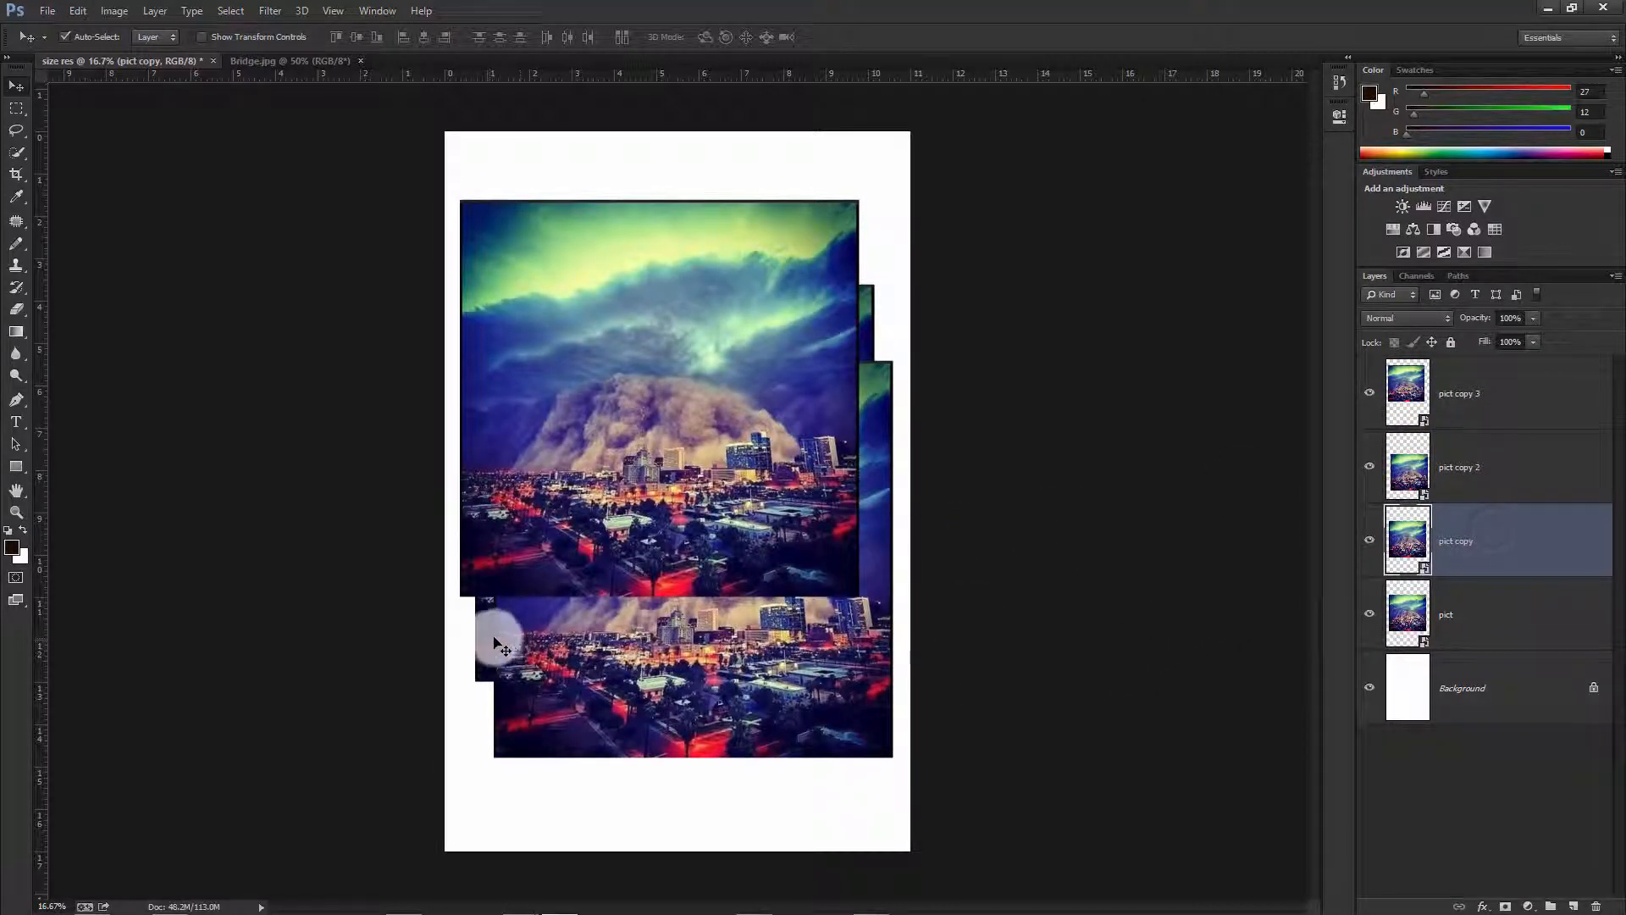
{"action": "left_click_drag", "start_coordinate": [480, 696], "coordinate": [472, 792]}
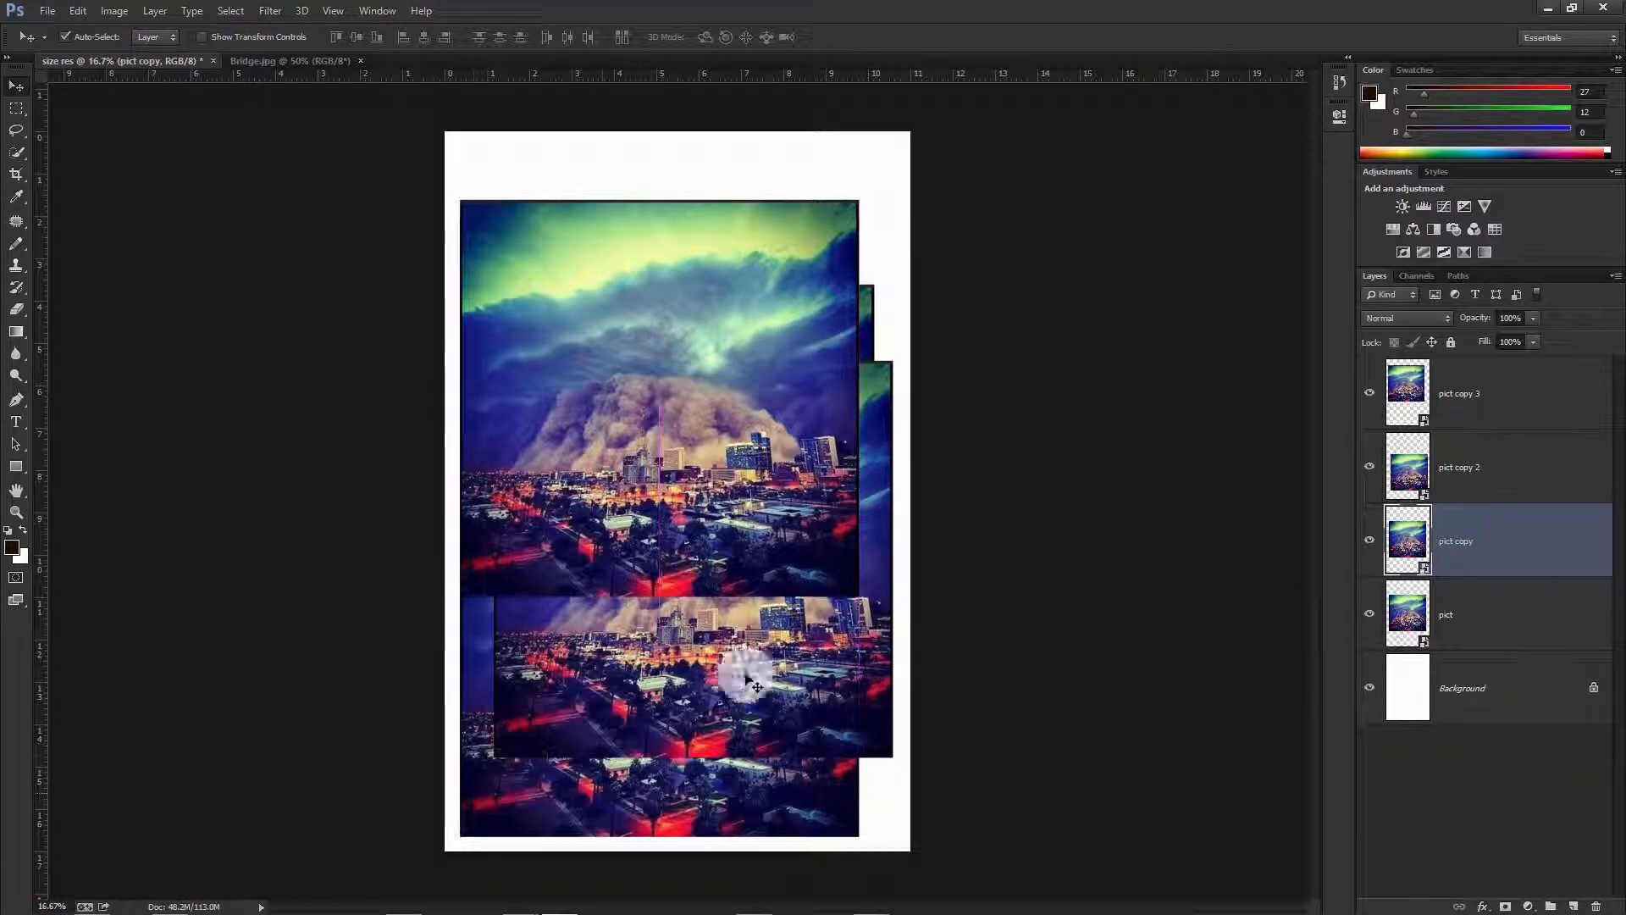
{"action": "left_click_drag", "start_coordinate": [882, 576], "coordinate": [900, 576]}
{"action": "left_click_drag", "start_coordinate": [831, 310], "coordinate": [806, 273]}
{"action": "left_click_drag", "start_coordinate": [871, 341], "coordinate": [898, 281]}
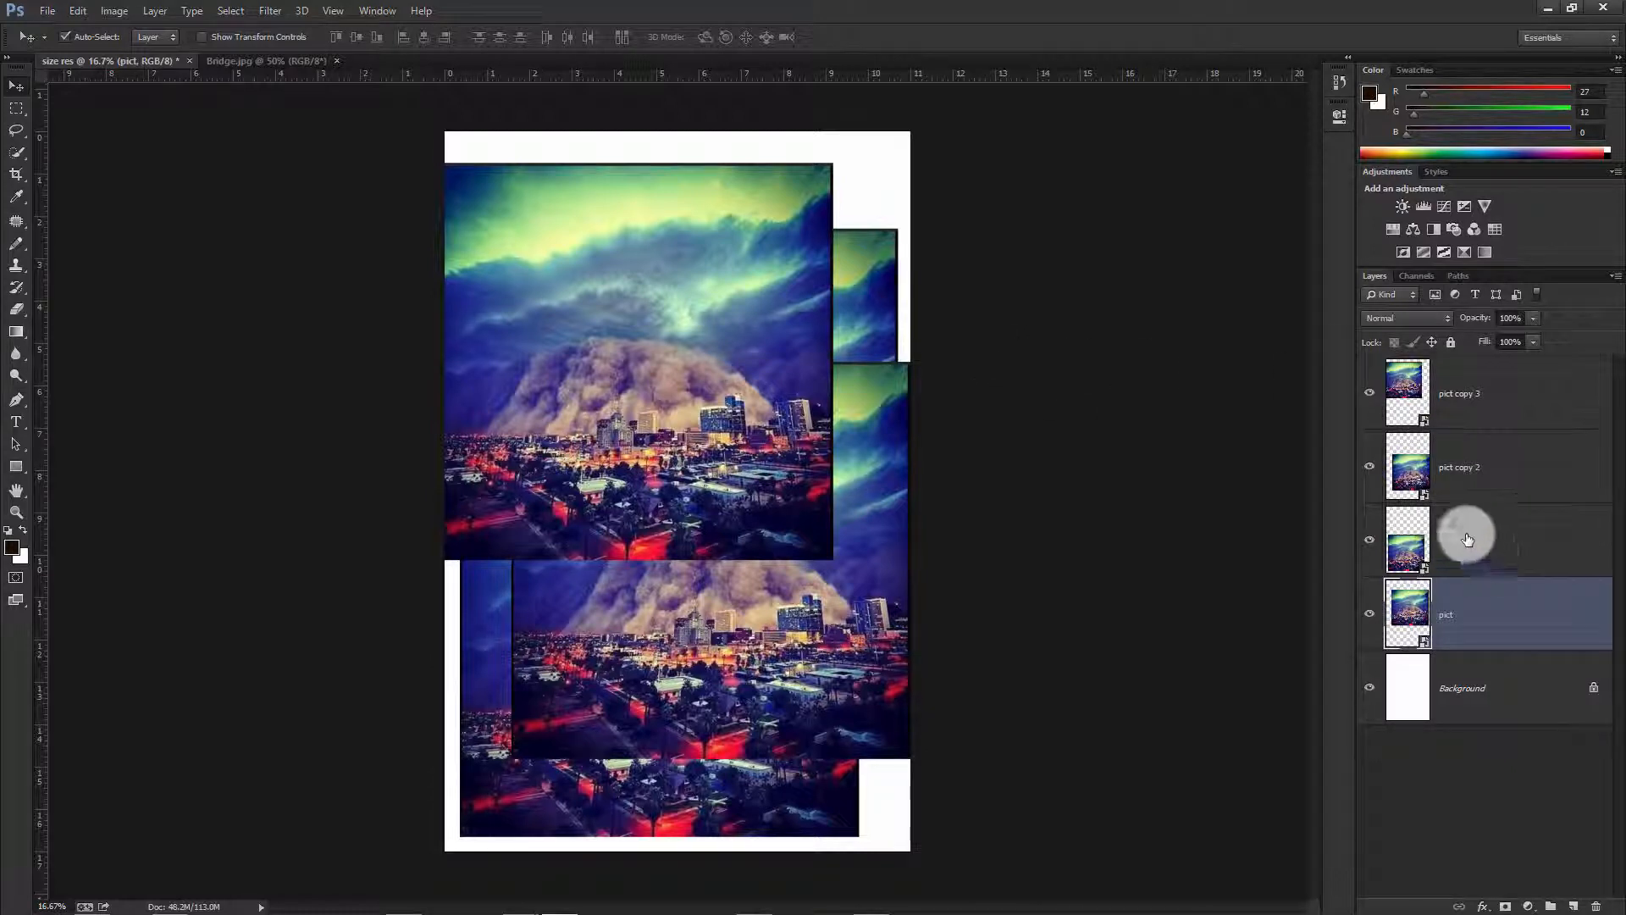
- Delete the three duplicate layers, keeping only the original pict layer above the background
{"action": "left_click", "coordinate": [1519, 401]}
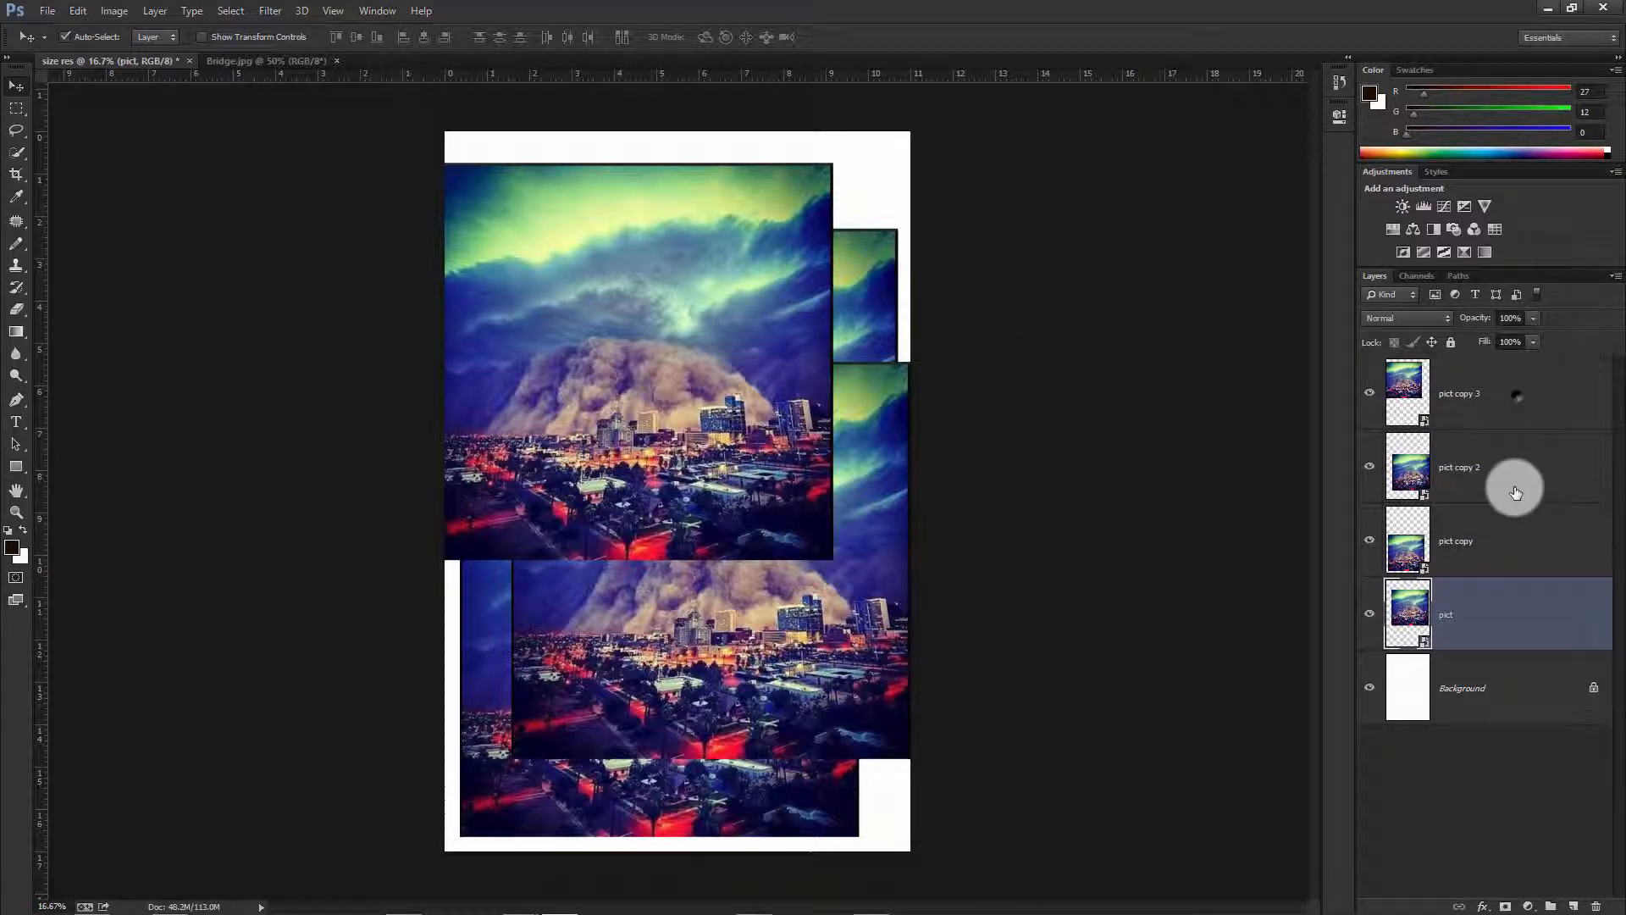
{"action": "left_click", "coordinate": [1497, 548], "text": "shift"}
{"action": "left_click_drag", "start_coordinate": [1507, 555], "coordinate": [1596, 905]}
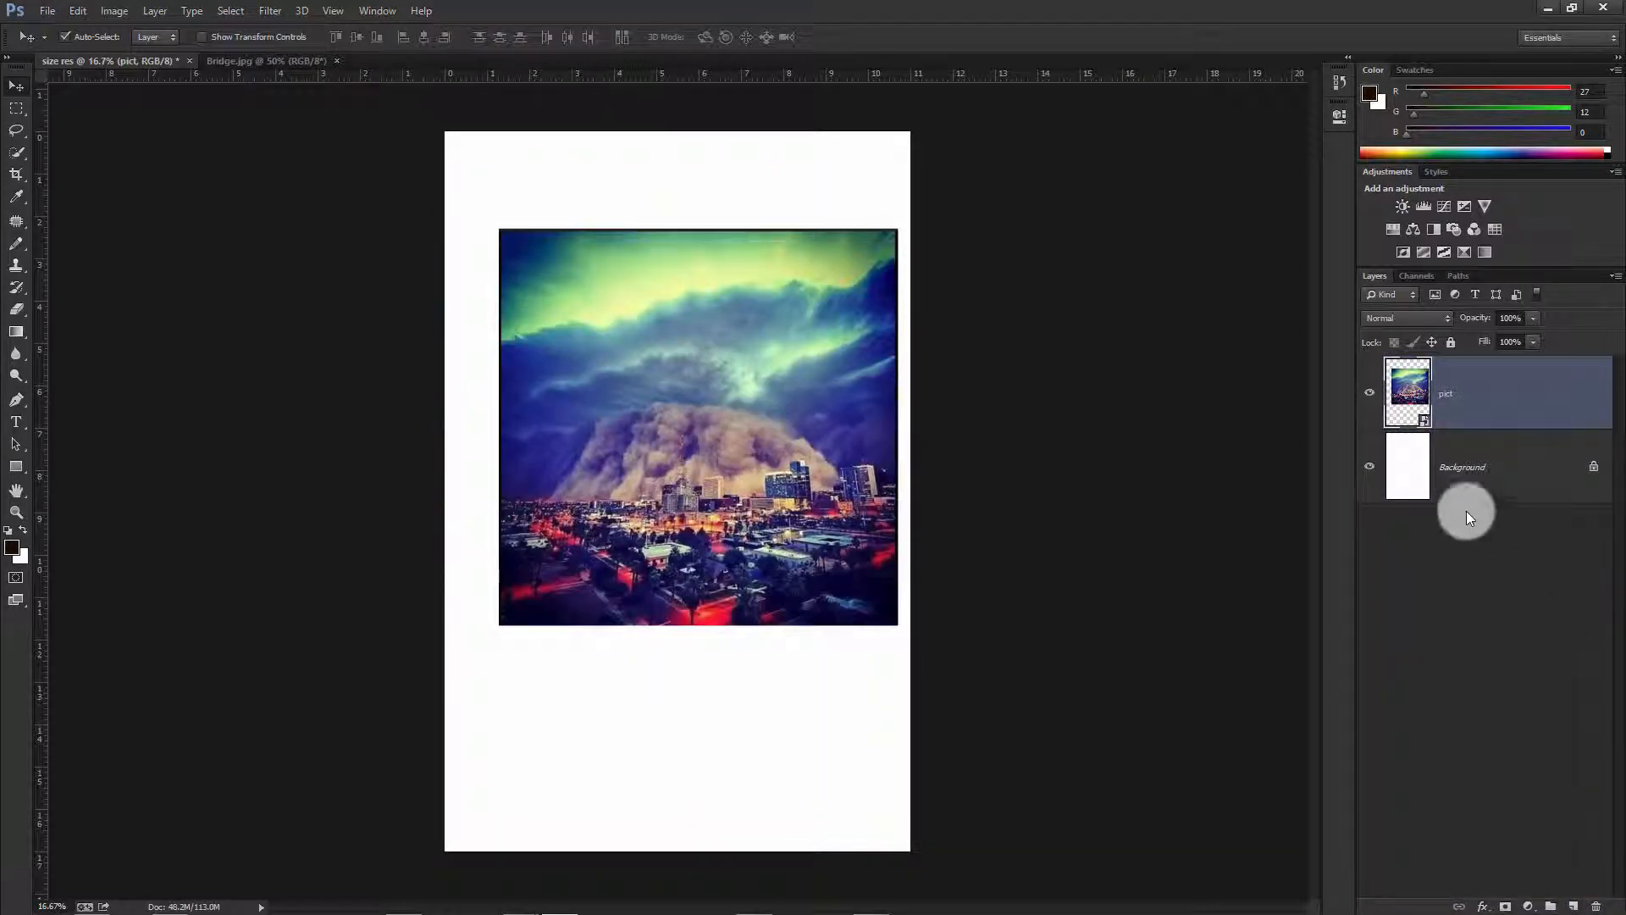
- Shift the pict photo toward the page's centre and place the same photo file again, aligned exactly over it
{"action": "left_click_drag", "start_coordinate": [773, 374], "coordinate": [760, 391]}
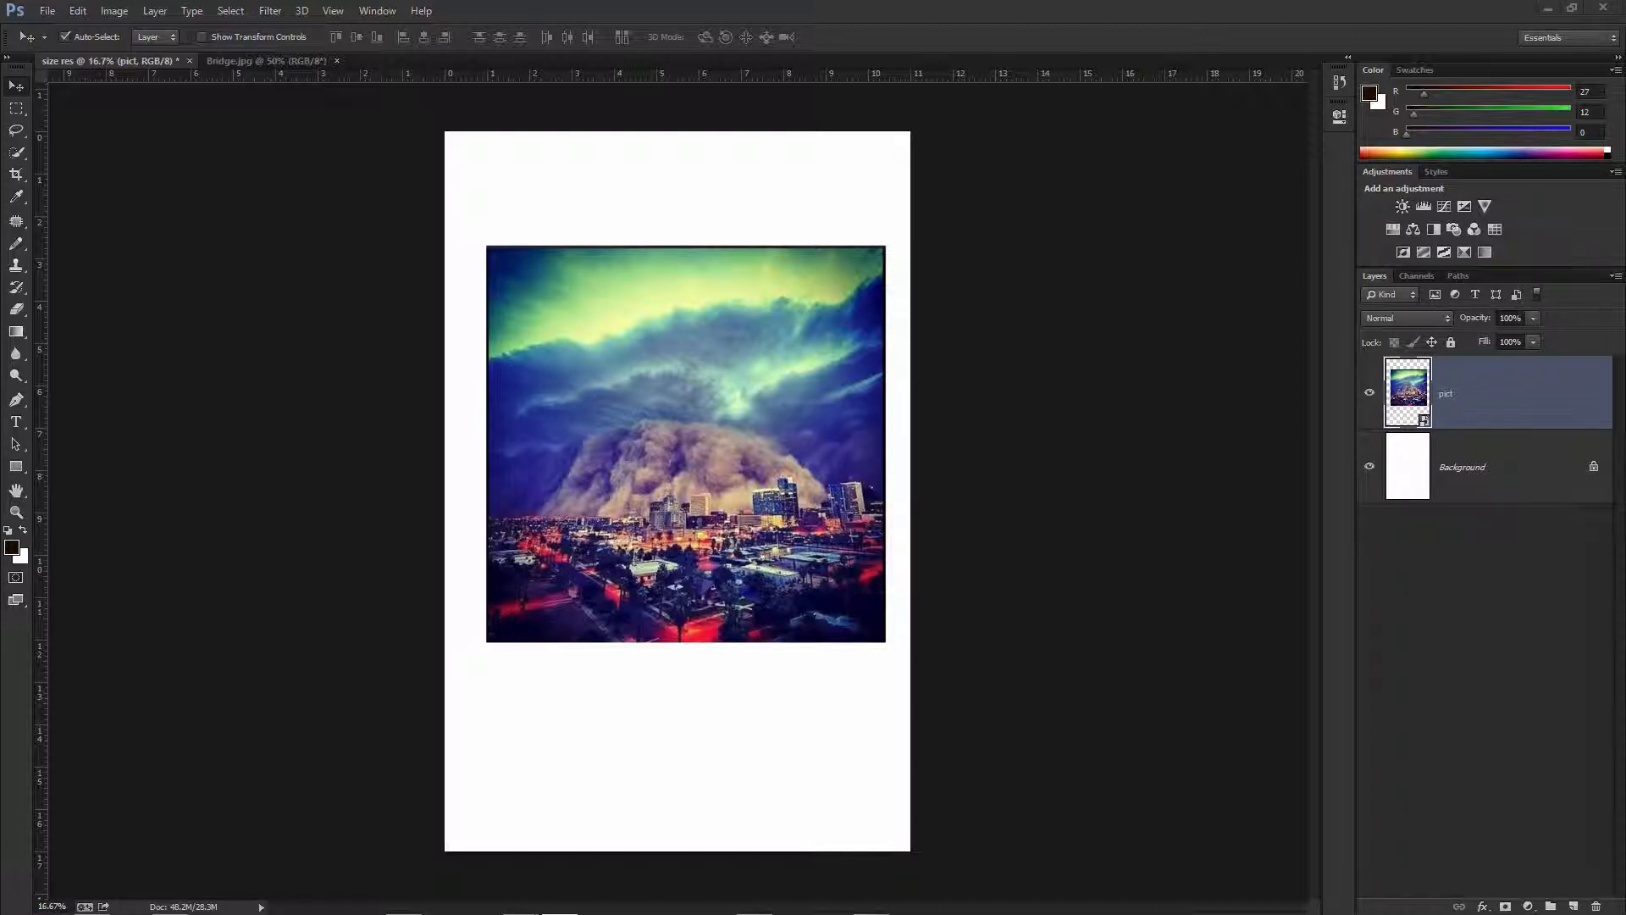
{"action": "left_click_drag", "start_coordinate": [1487, 516], "coordinate": [1028, 466]}
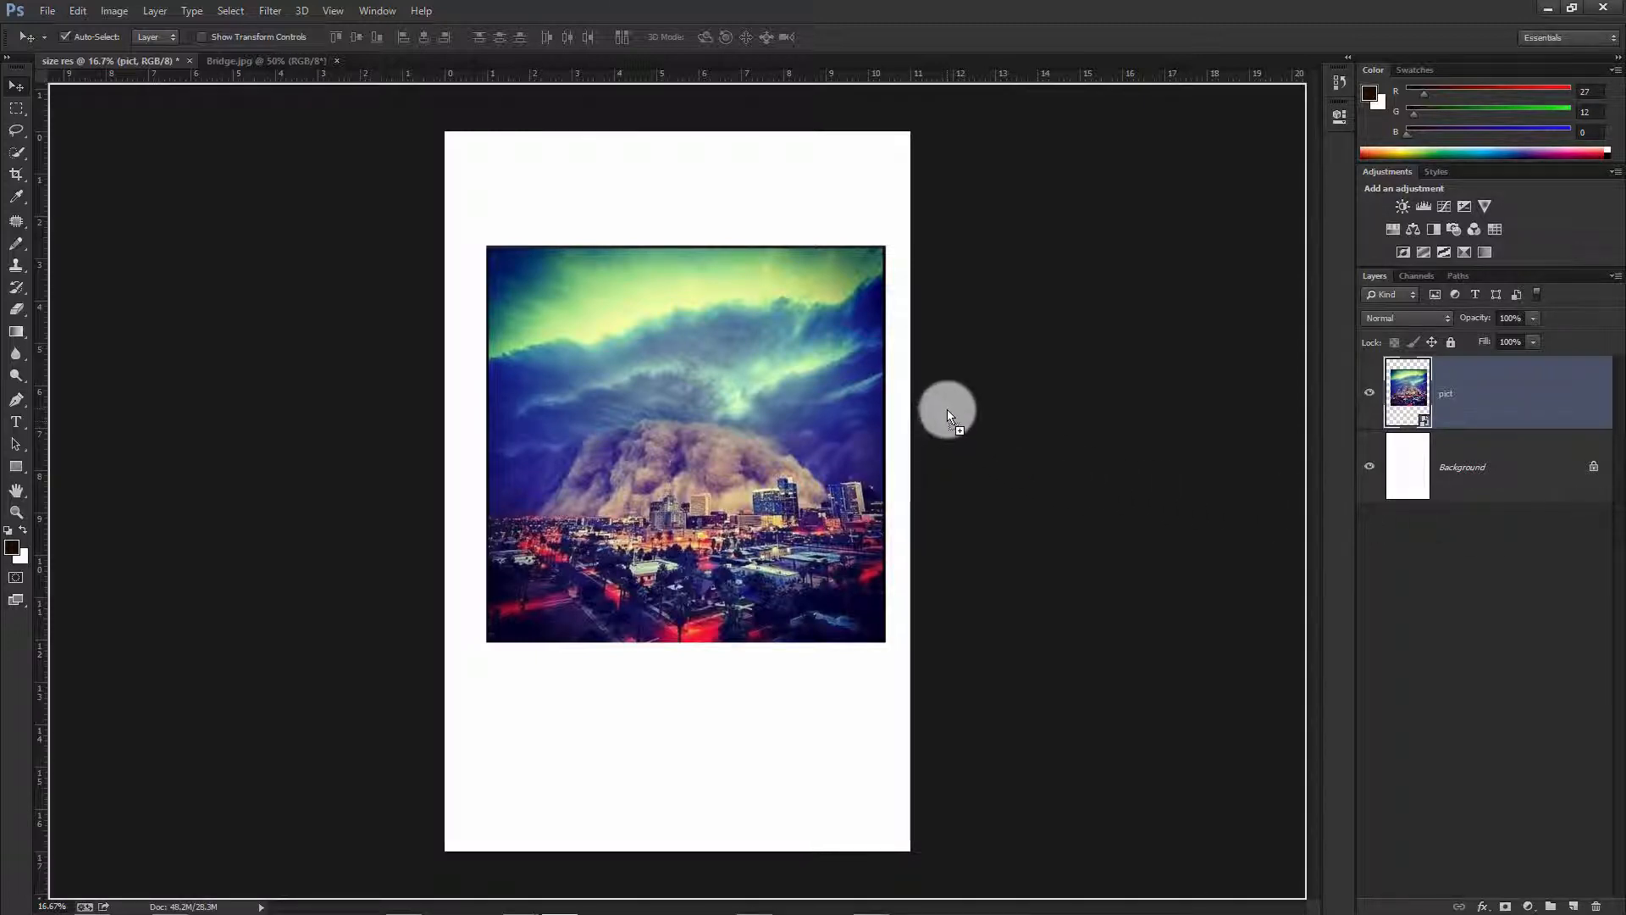
{"action": "left_click_drag", "start_coordinate": [947, 409], "coordinate": [950, 408]}
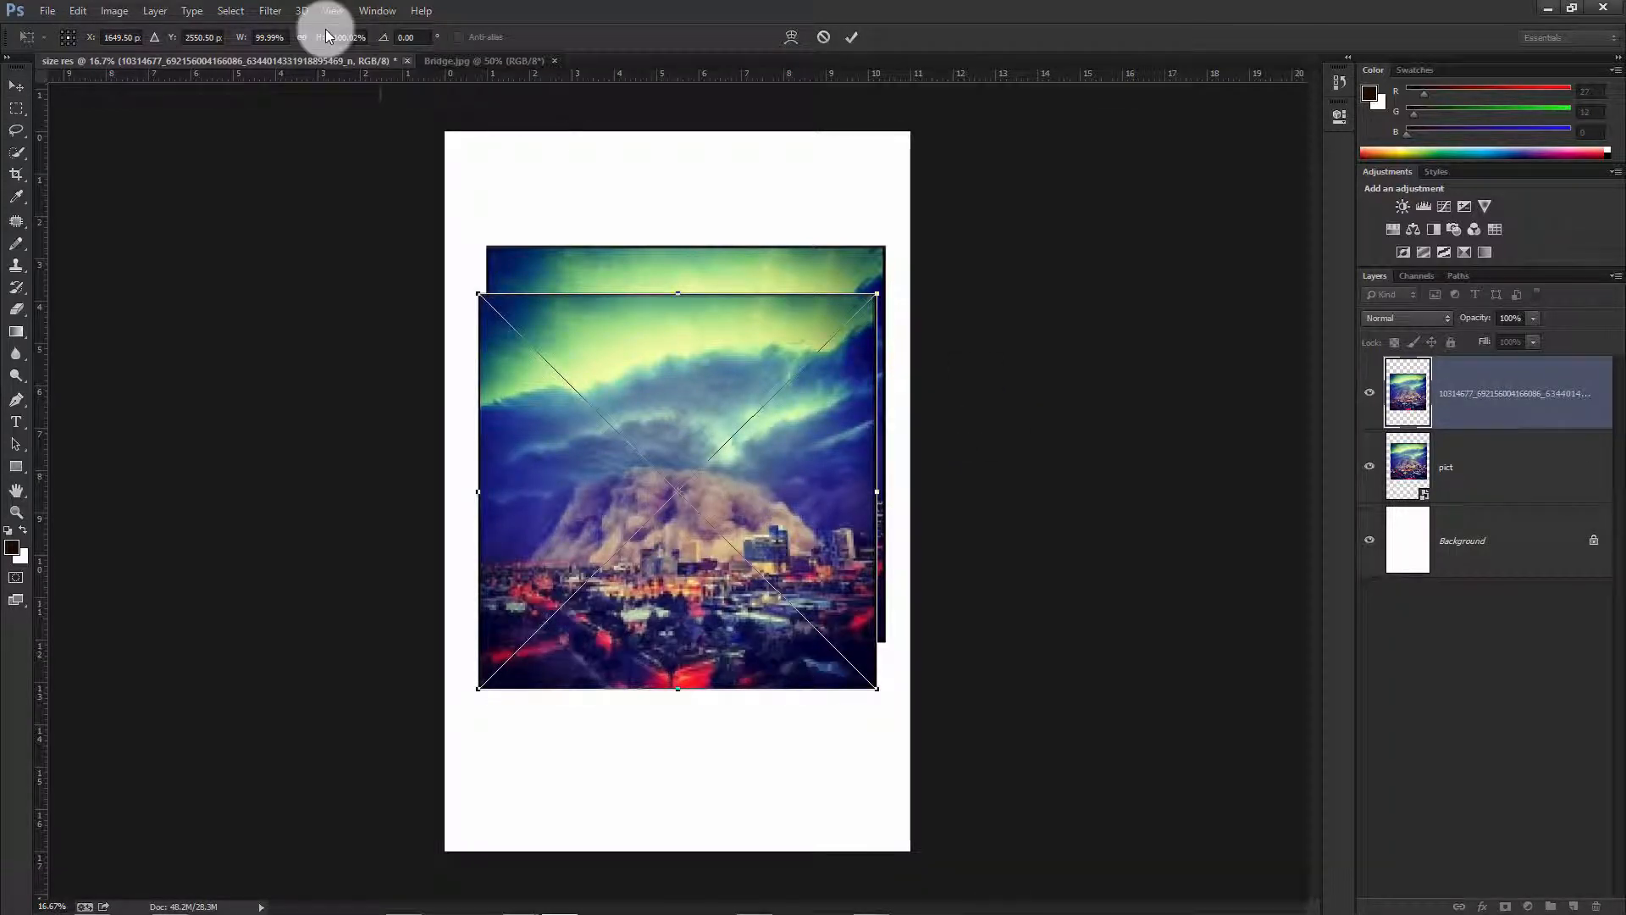
{"action": "left_click_drag", "start_coordinate": [659, 370], "coordinate": [656, 232]}
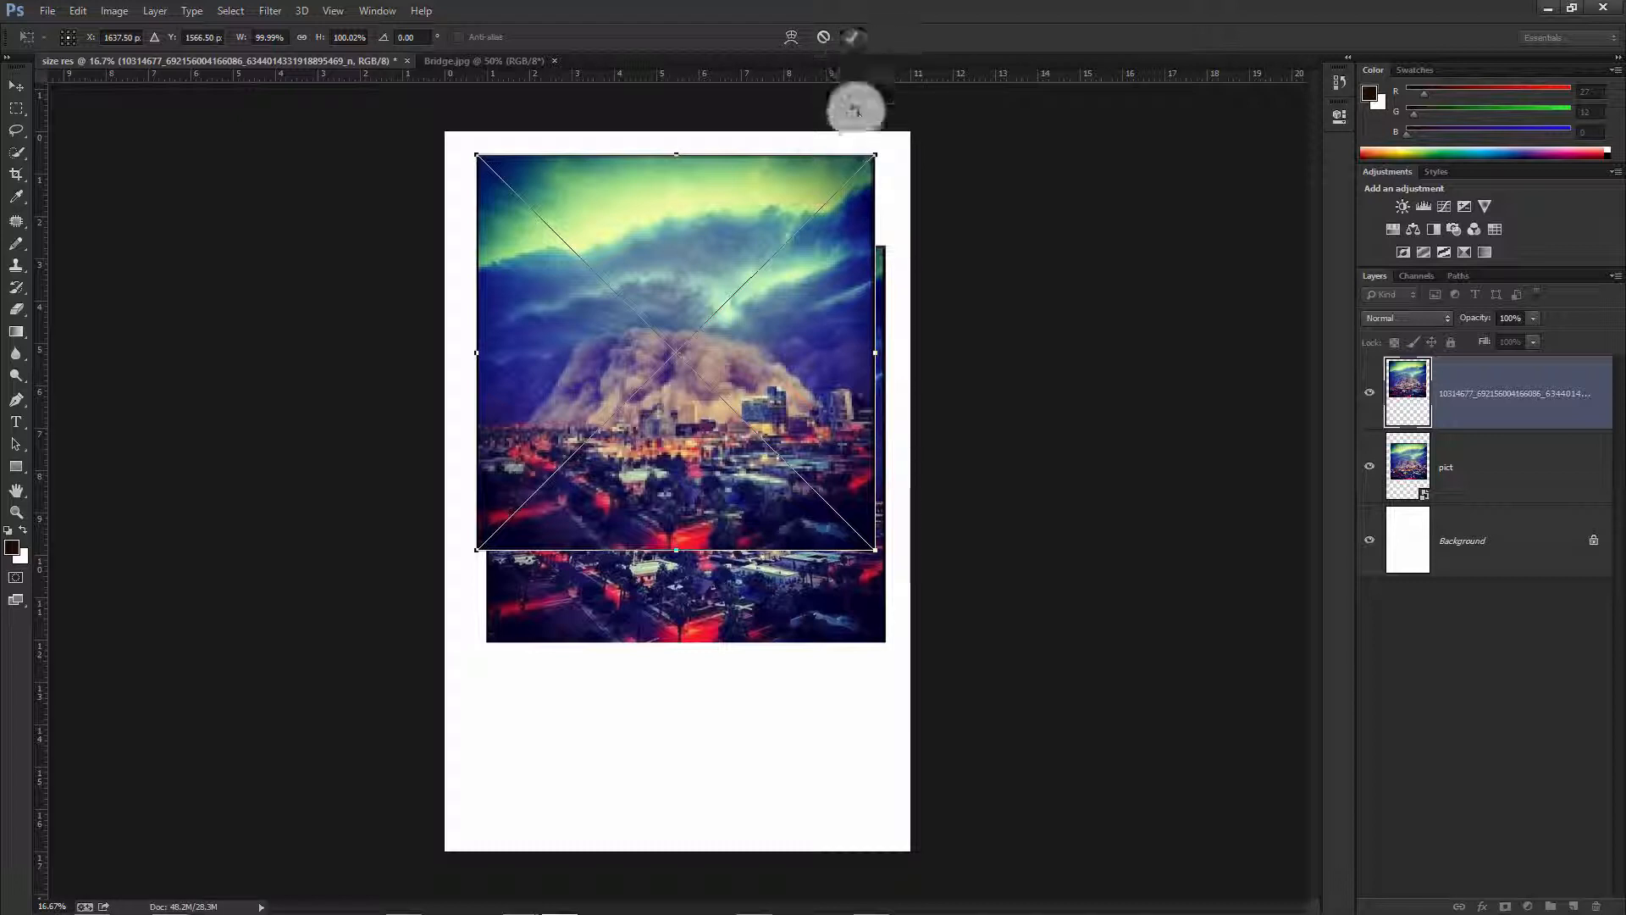
{"action": "left_click", "coordinate": [852, 39]}
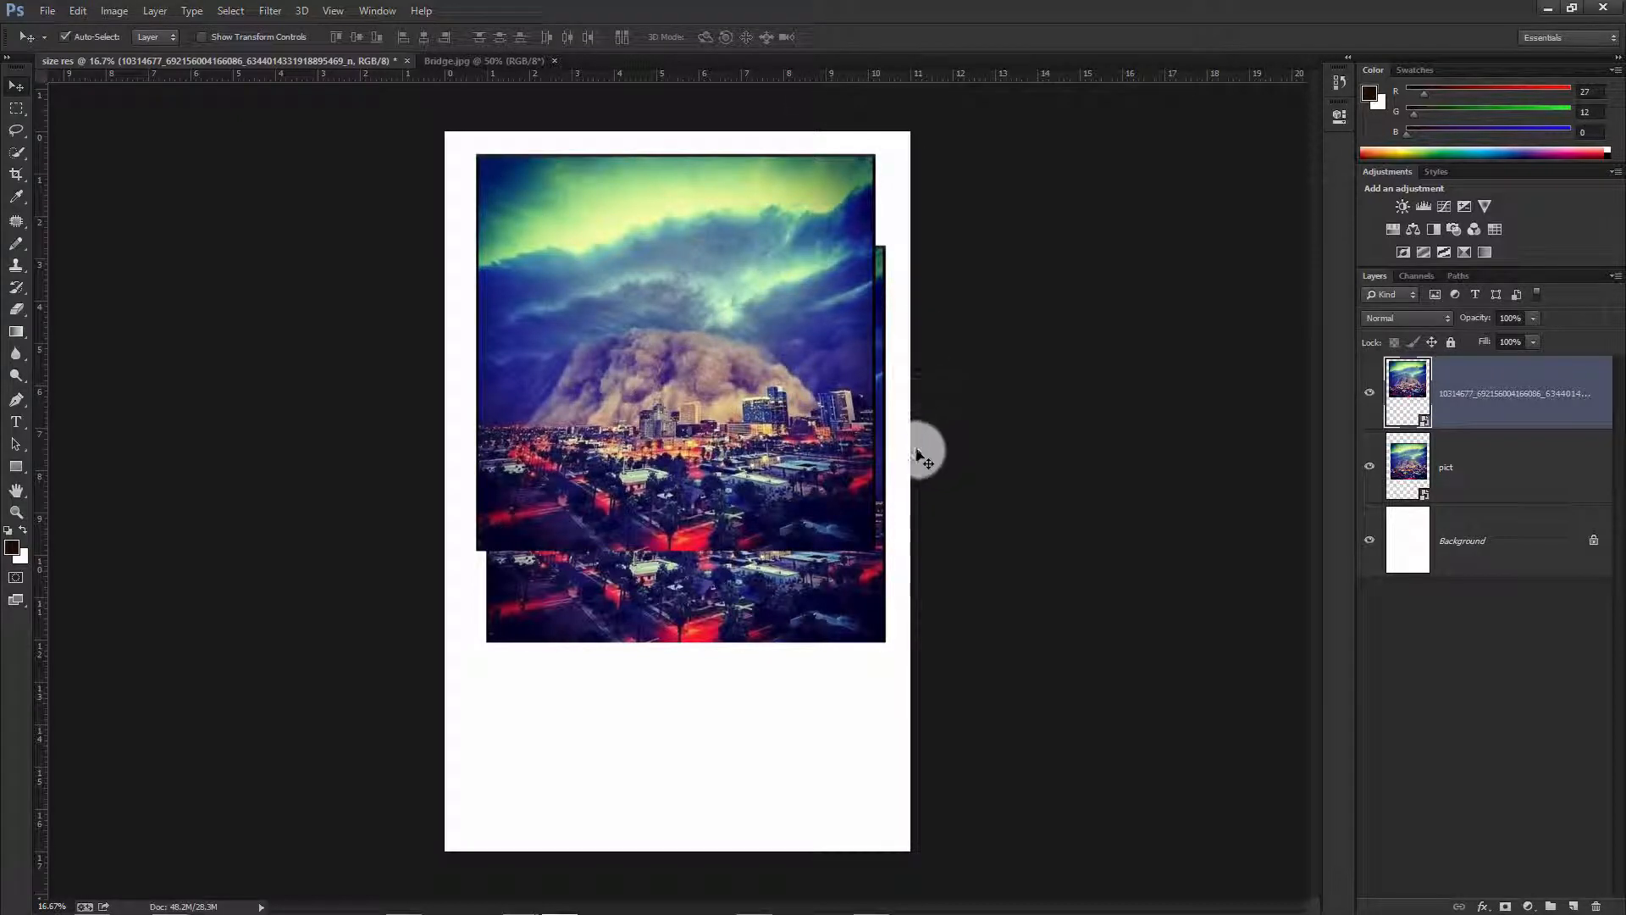
{"action": "left_click_drag", "start_coordinate": [714, 302], "coordinate": [725, 336]}
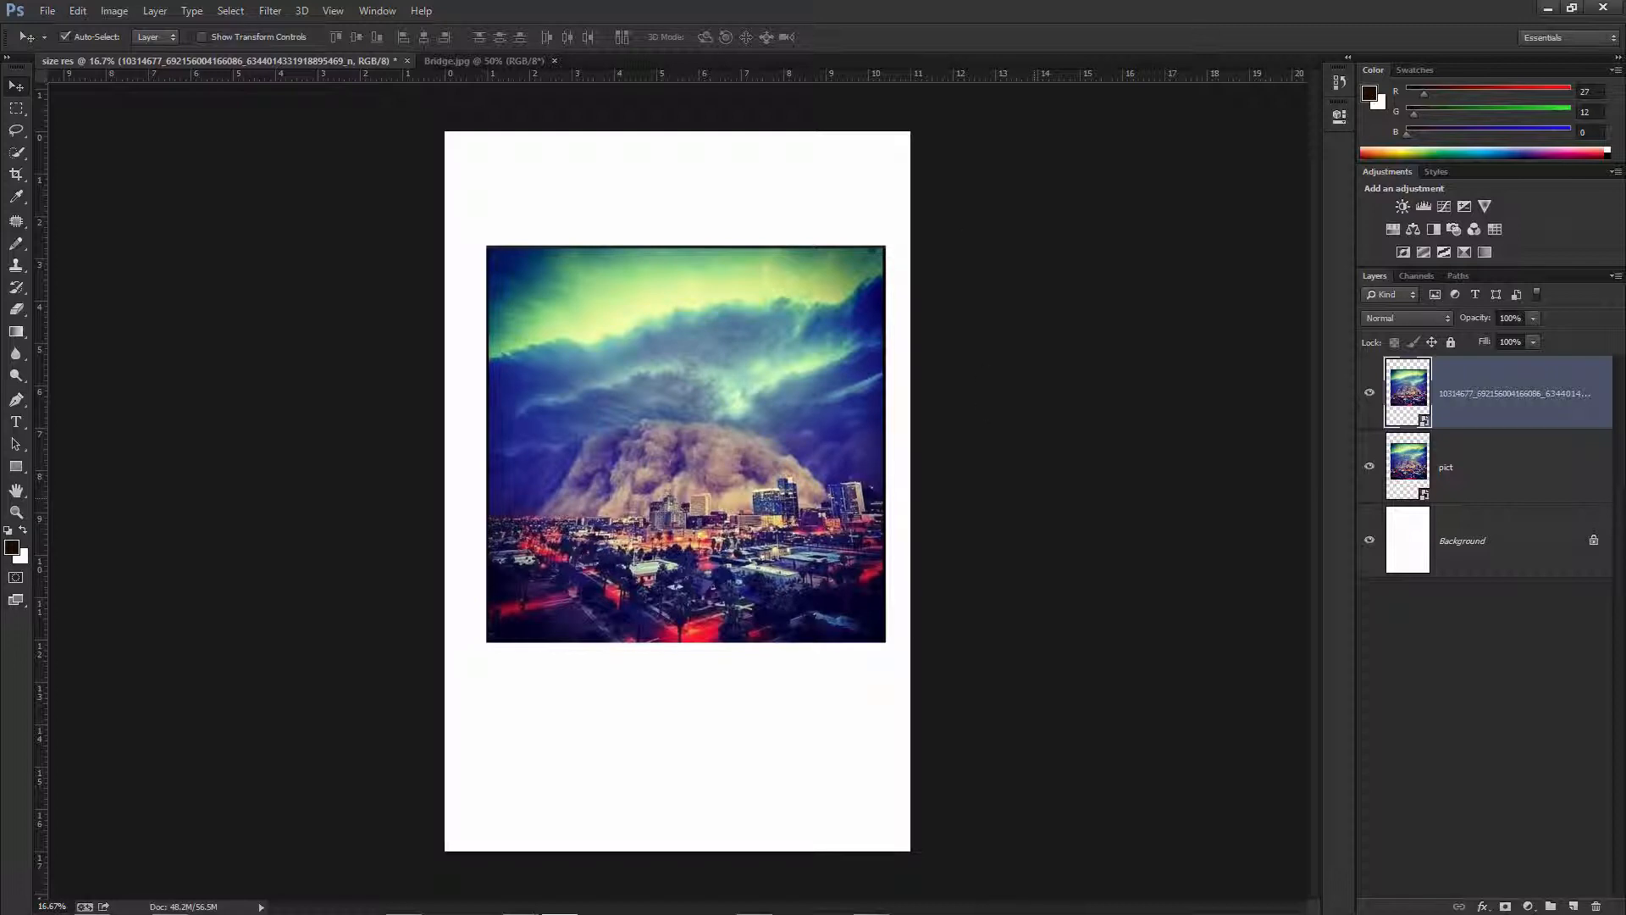
{"action": "left_click", "coordinate": [82, 12]}
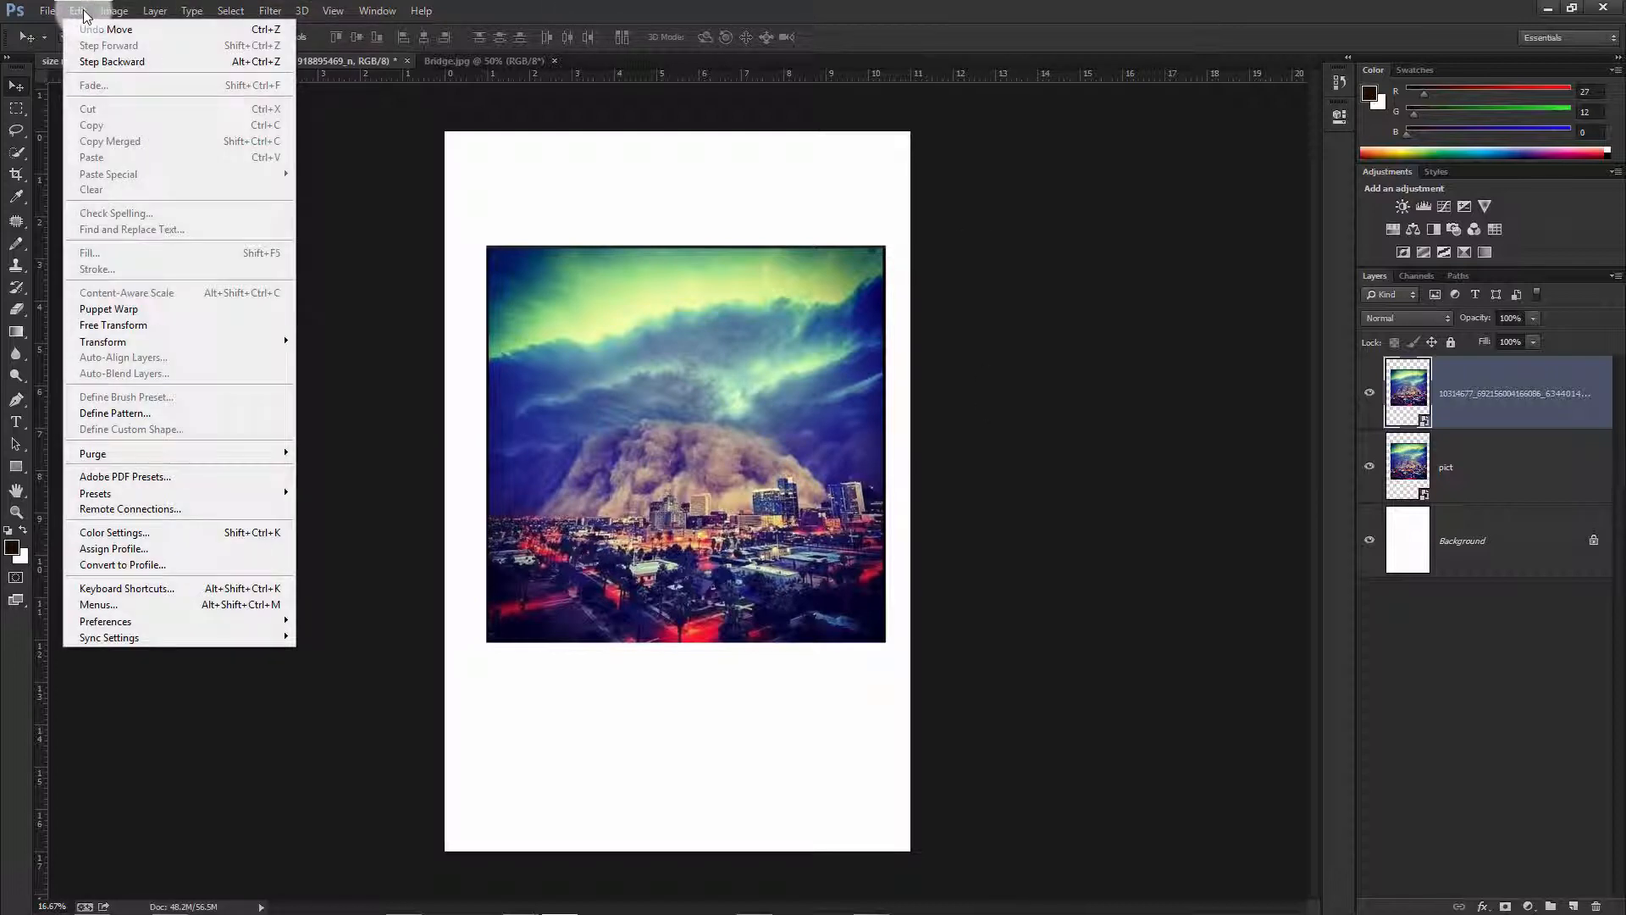
{"action": "left_click", "coordinate": [84, 12]}
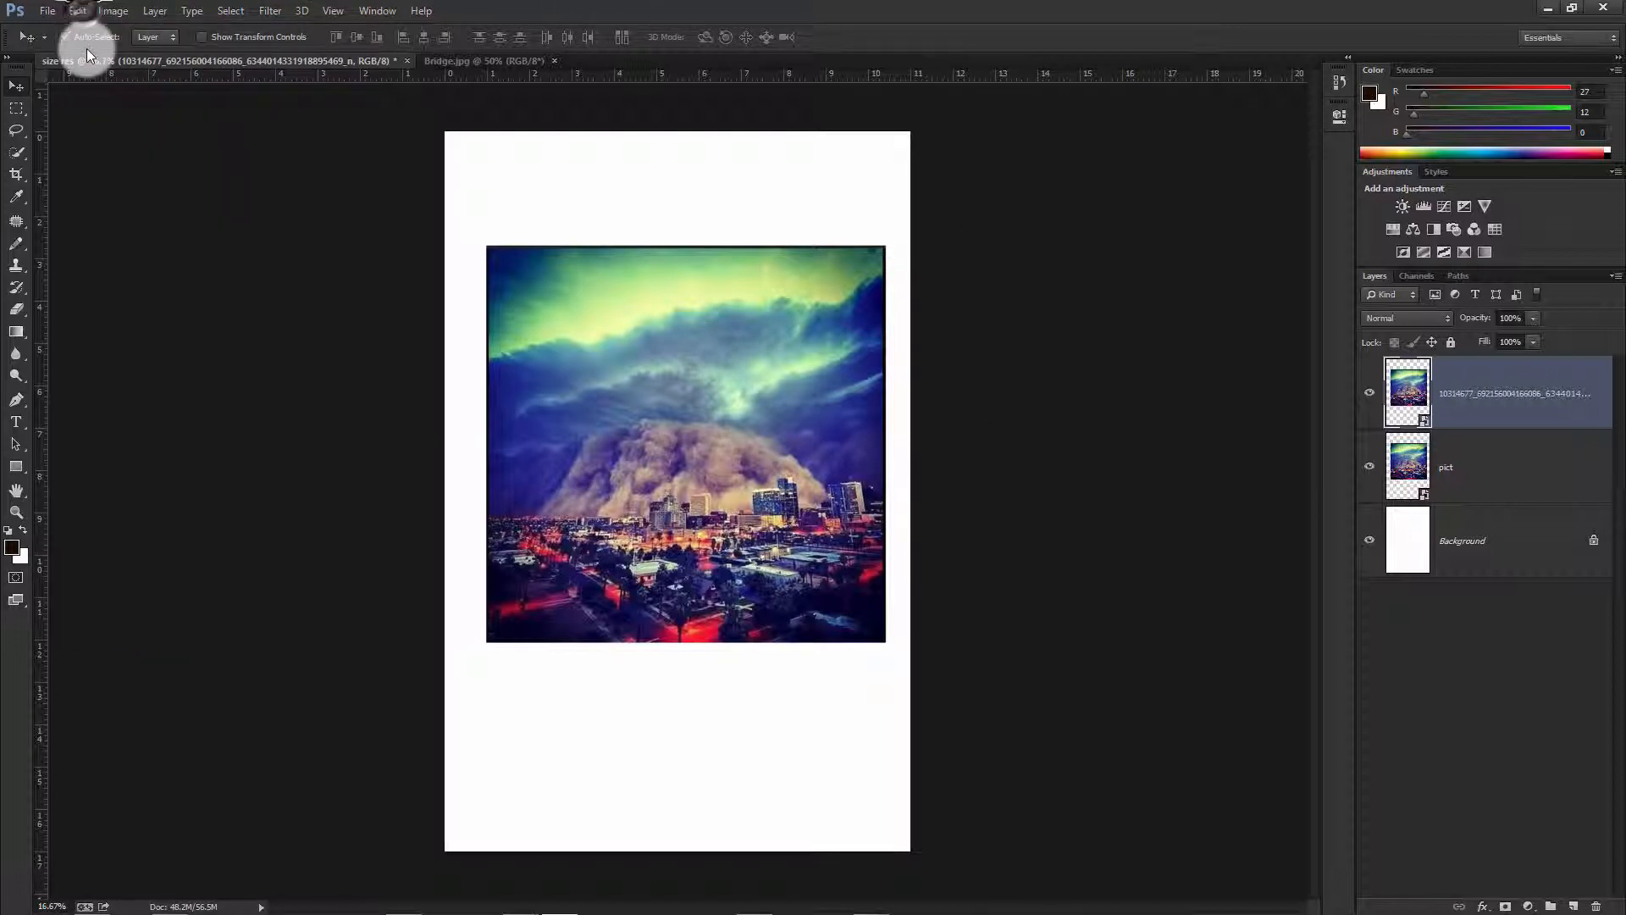
- Select the dust cloud and skyline with a freehand Lasso outline, then copy and paste the selection onto a new layer
{"action": "left_click", "coordinate": [17, 130]}
{"action": "mouse_move", "coordinate": [678, 319]}
{"action": "left_mouse_down"}
{"action": "mouse_move", "coordinate": [615, 361]}
{"action": "mouse_move", "coordinate": [596, 431]}
{"action": "mouse_move", "coordinate": [842, 481]}
{"action": "mouse_move", "coordinate": [759, 333]}
{"action": "mouse_move", "coordinate": [652, 325]}
{"action": "mouse_move", "coordinate": [651, 393]}
{"action": "mouse_move", "coordinate": [563, 419]}
{"action": "mouse_move", "coordinate": [534, 498]}
{"action": "mouse_move", "coordinate": [551, 535]}
{"action": "mouse_move", "coordinate": [674, 554]}
{"action": "mouse_move", "coordinate": [807, 531]}
{"action": "mouse_move", "coordinate": [857, 486]}
{"action": "mouse_move", "coordinate": [806, 410]}
{"action": "mouse_move", "coordinate": [589, 394]}
{"action": "left_mouse_up"}
{"action": "left_click", "coordinate": [650, 393]}
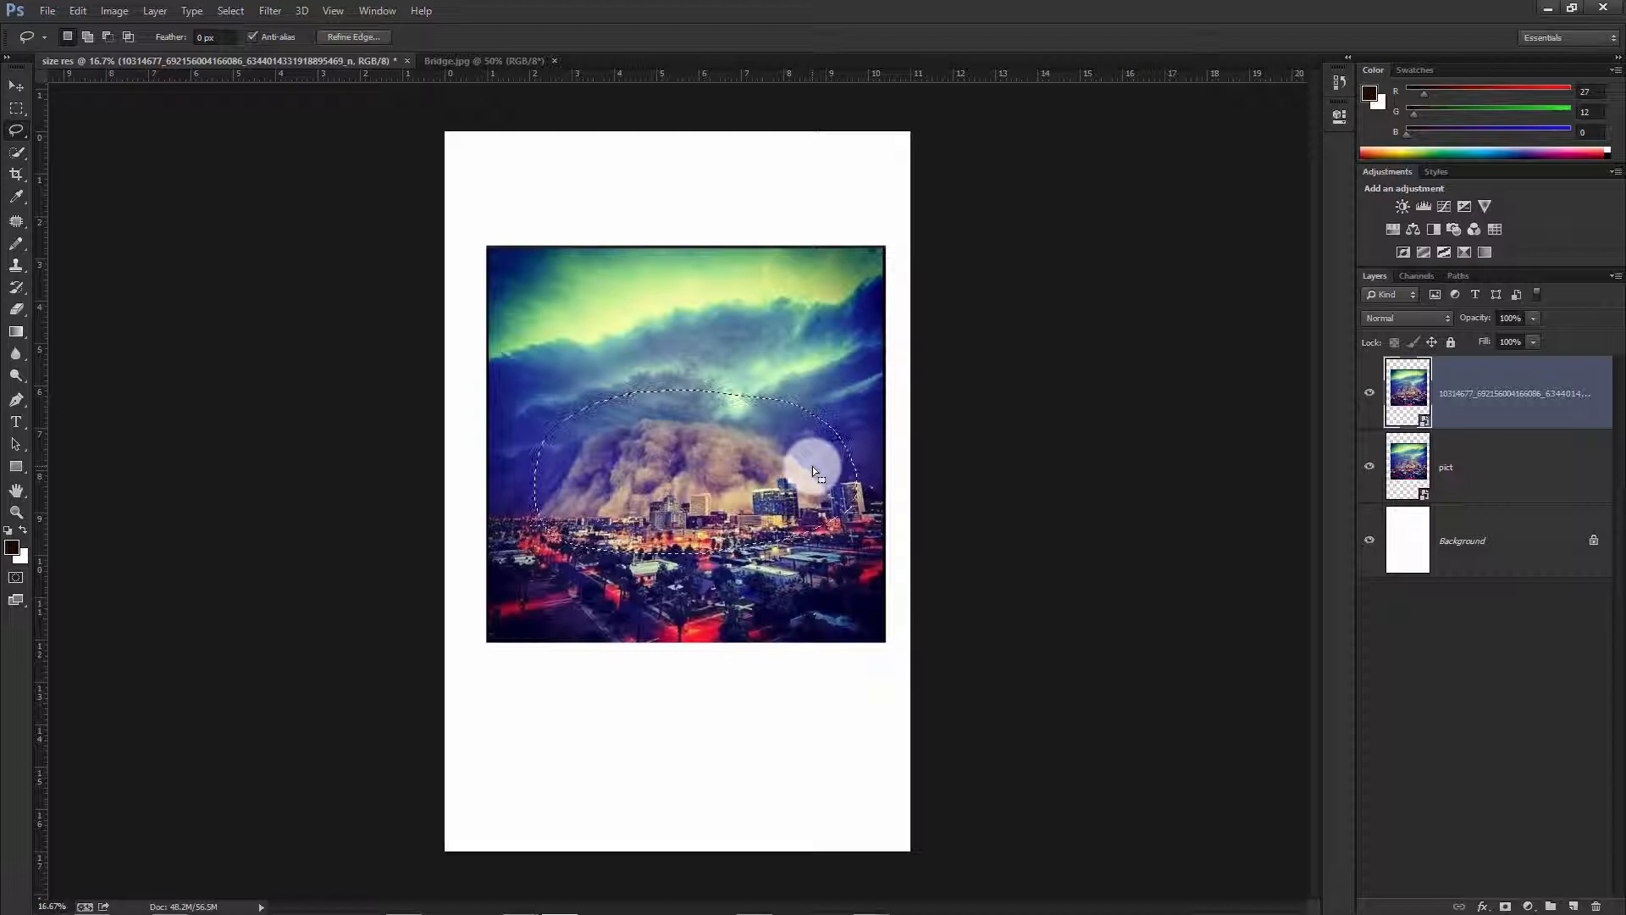
{"action": "key", "text": "ctrl+c"}
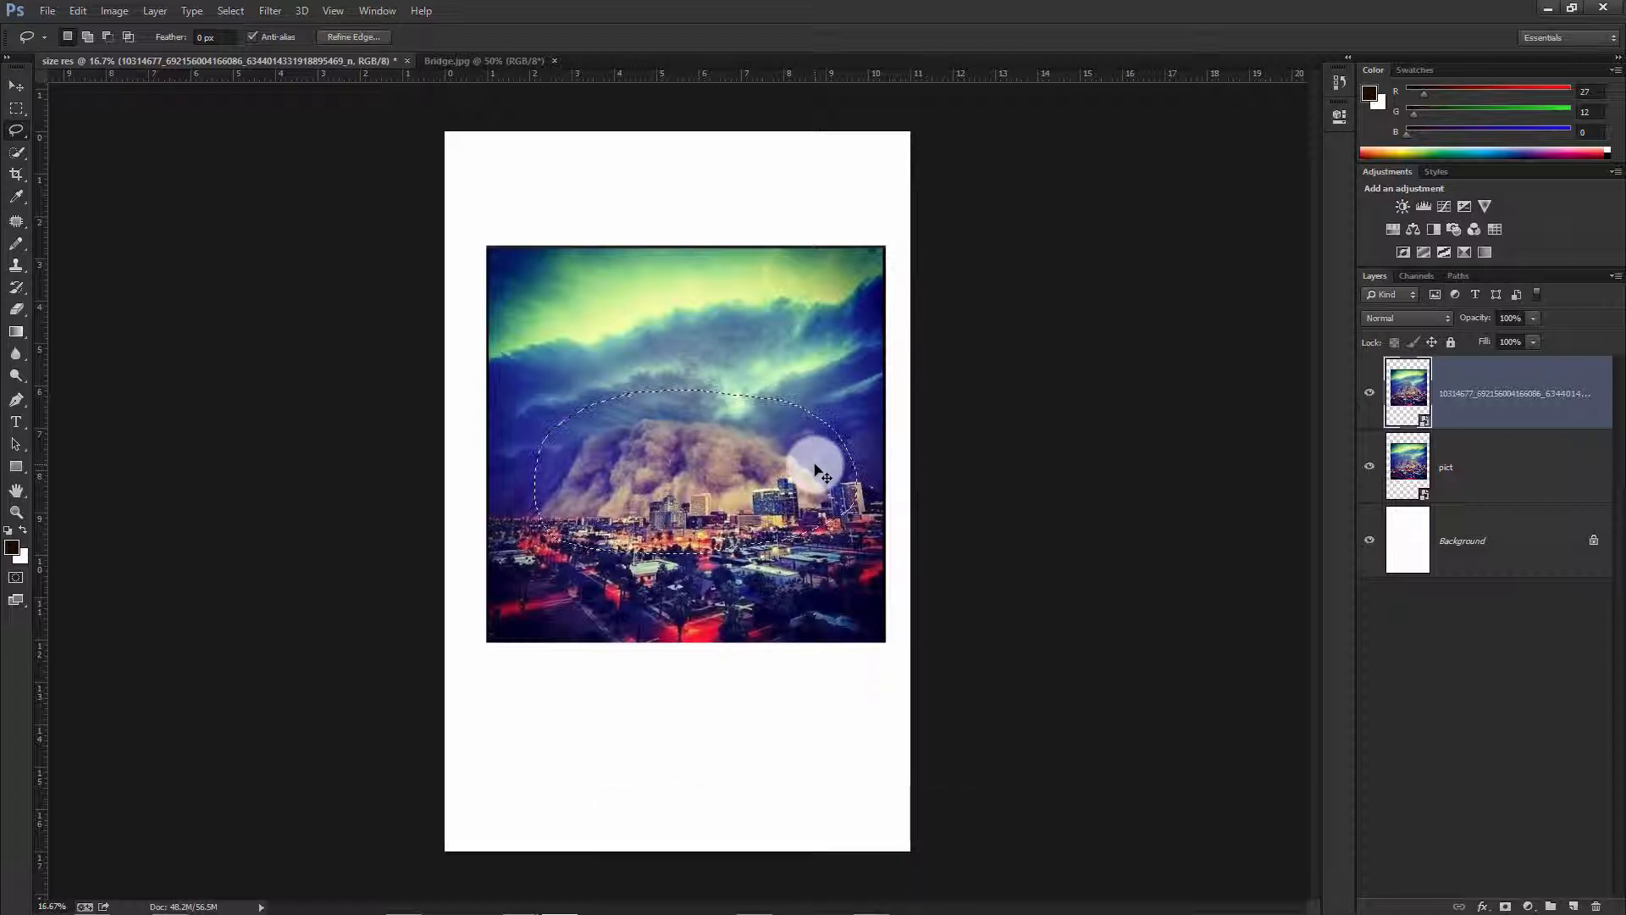
{"action": "key", "text": "ctrl+v"}
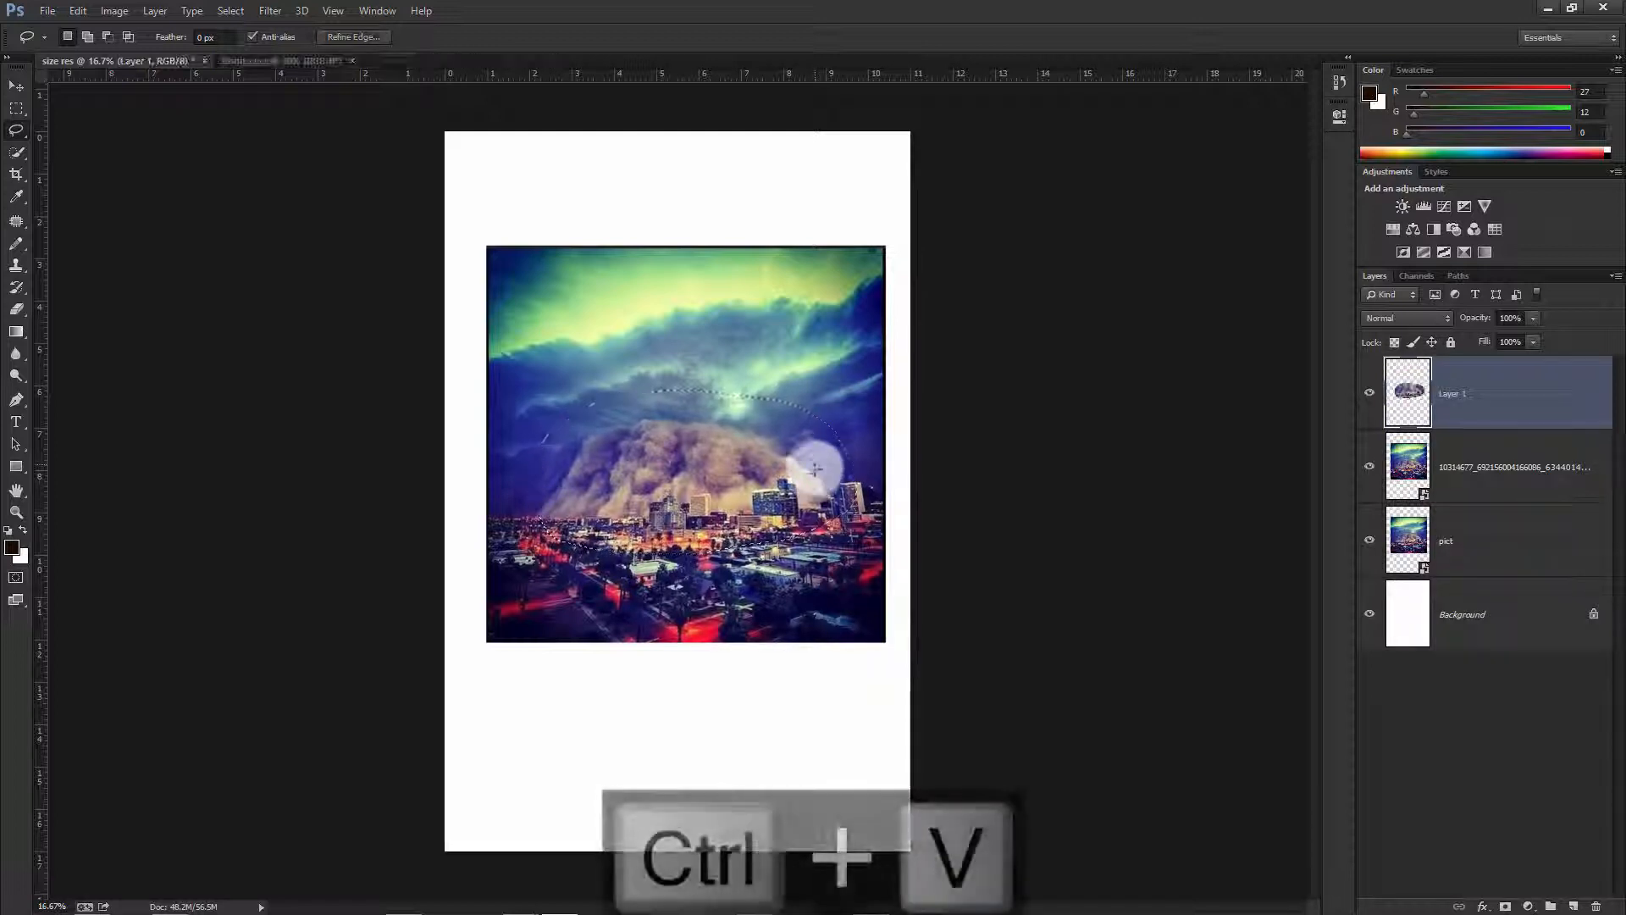
{"action": "left_click", "coordinate": [16, 86]}
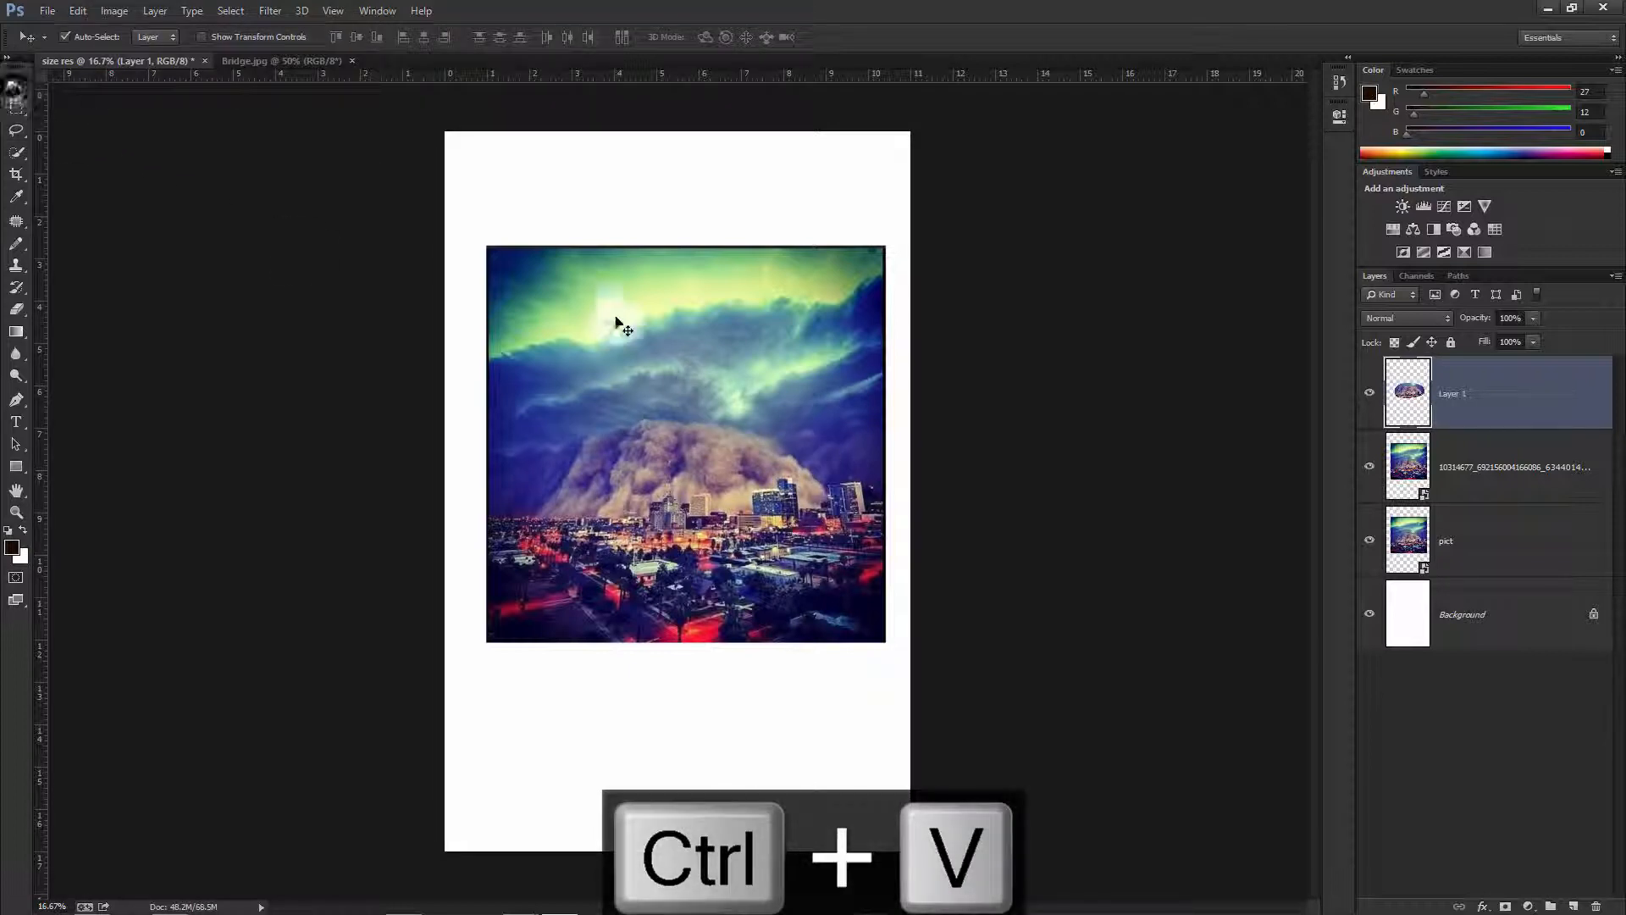
- Hide both full photo layers to inspect the pasted cutout alone, then show them again
{"action": "left_click", "coordinate": [1370, 465]}
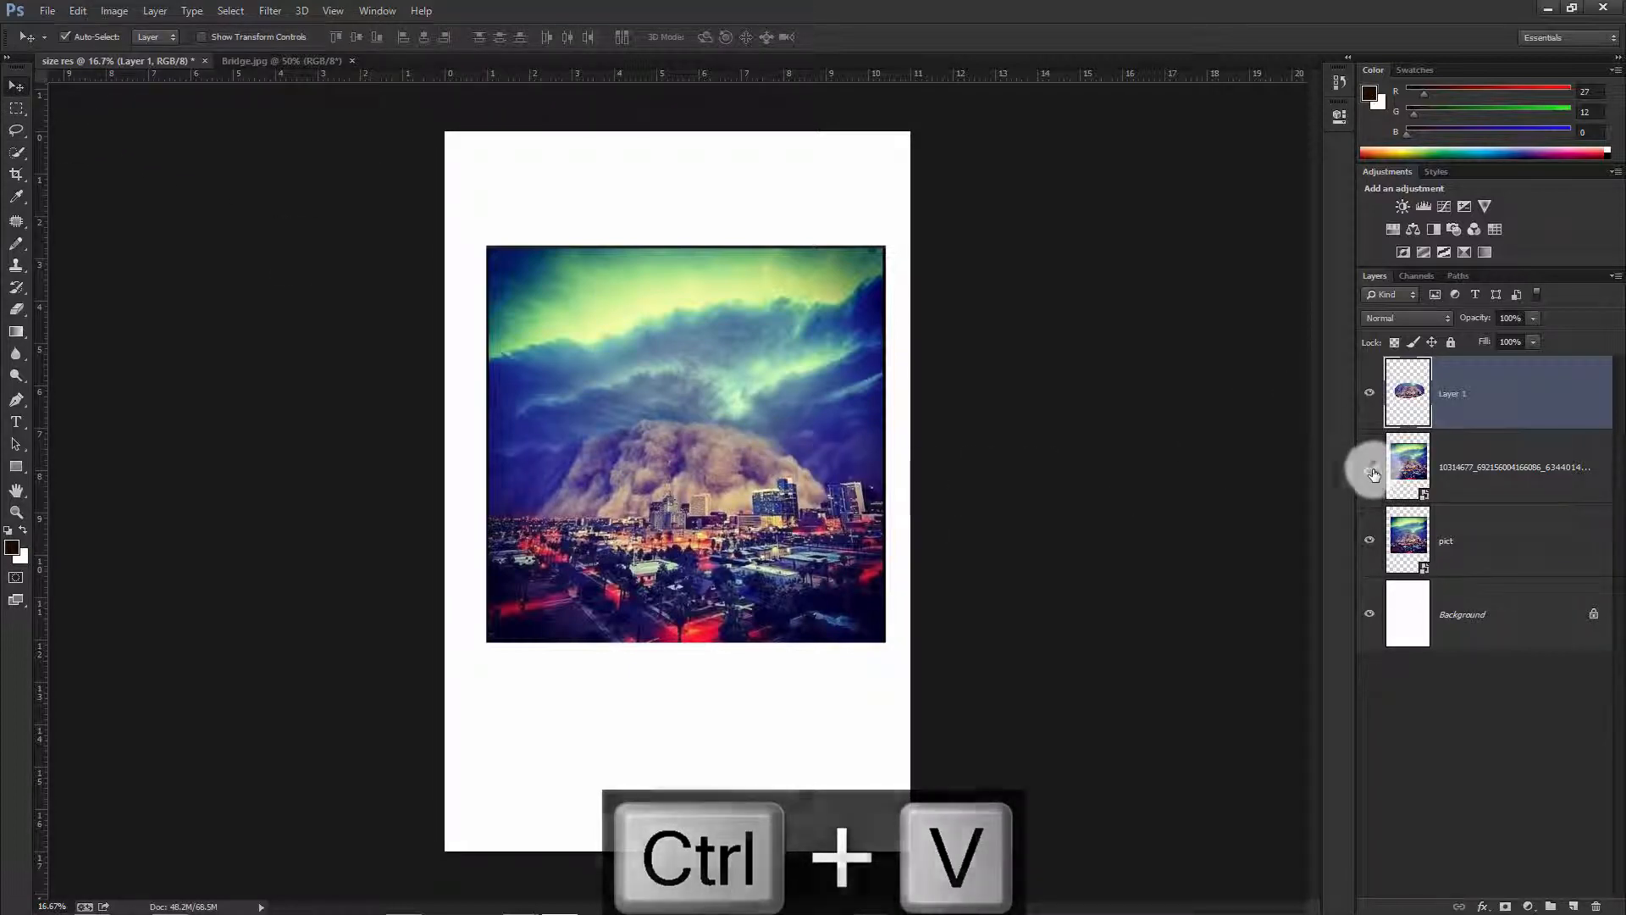
{"action": "left_click", "coordinate": [1369, 540]}
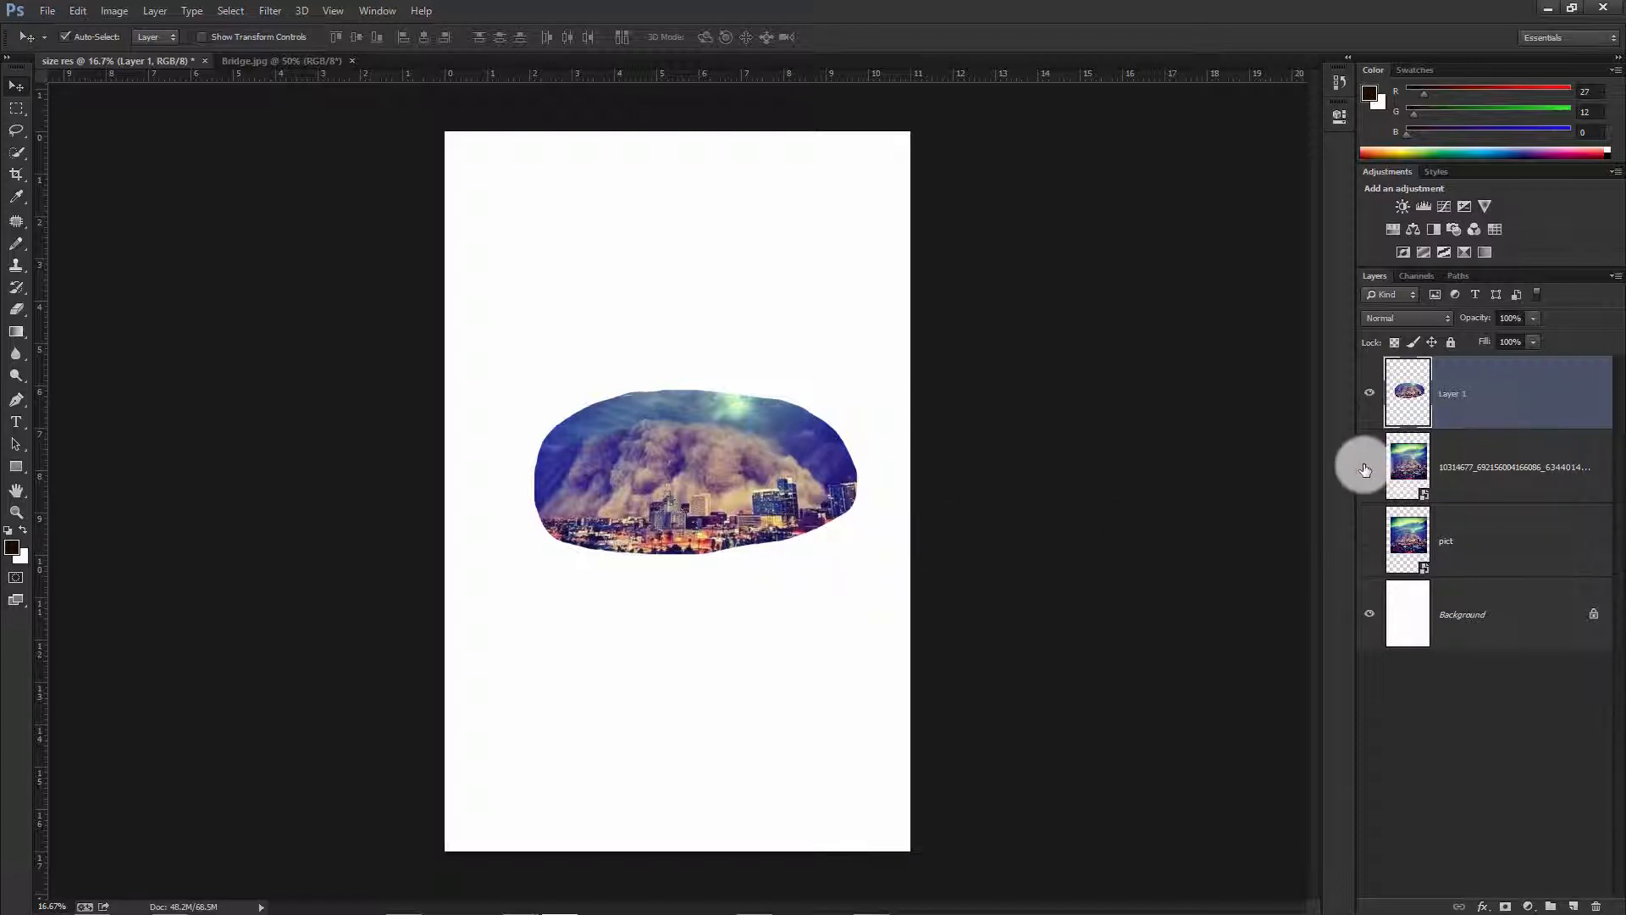
{"action": "left_click", "coordinate": [1372, 567]}
- Try the Multiply and Color Dodge blend modes on the pasted cutout layer and set it to Linear Light
{"action": "left_click", "coordinate": [1408, 319]}
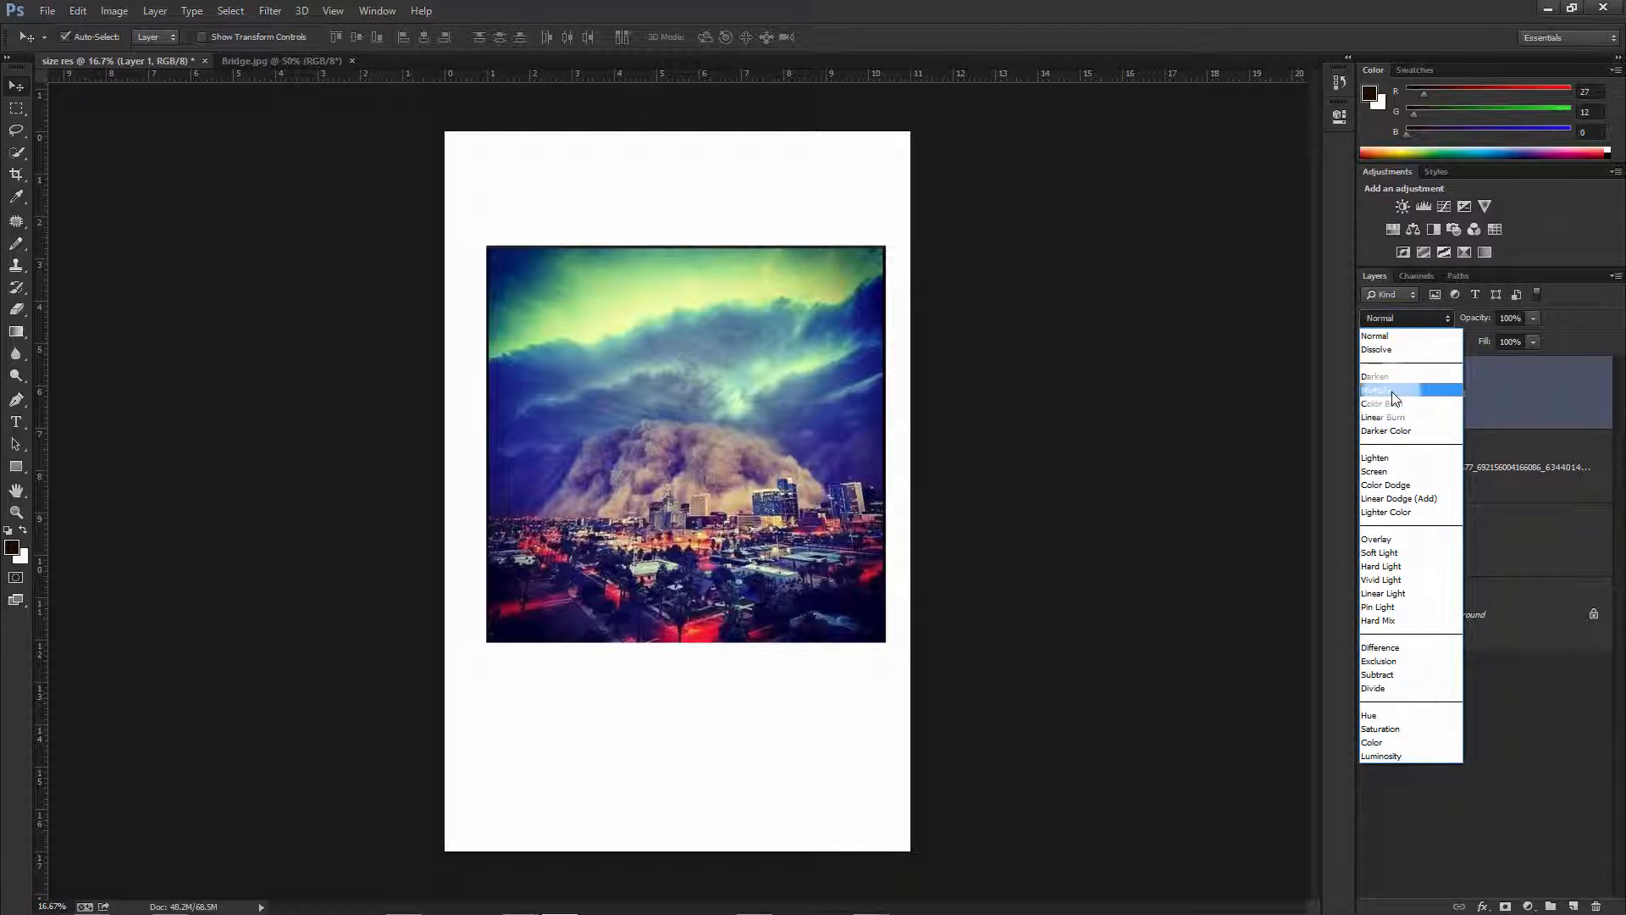
{"action": "left_click", "coordinate": [1393, 391]}
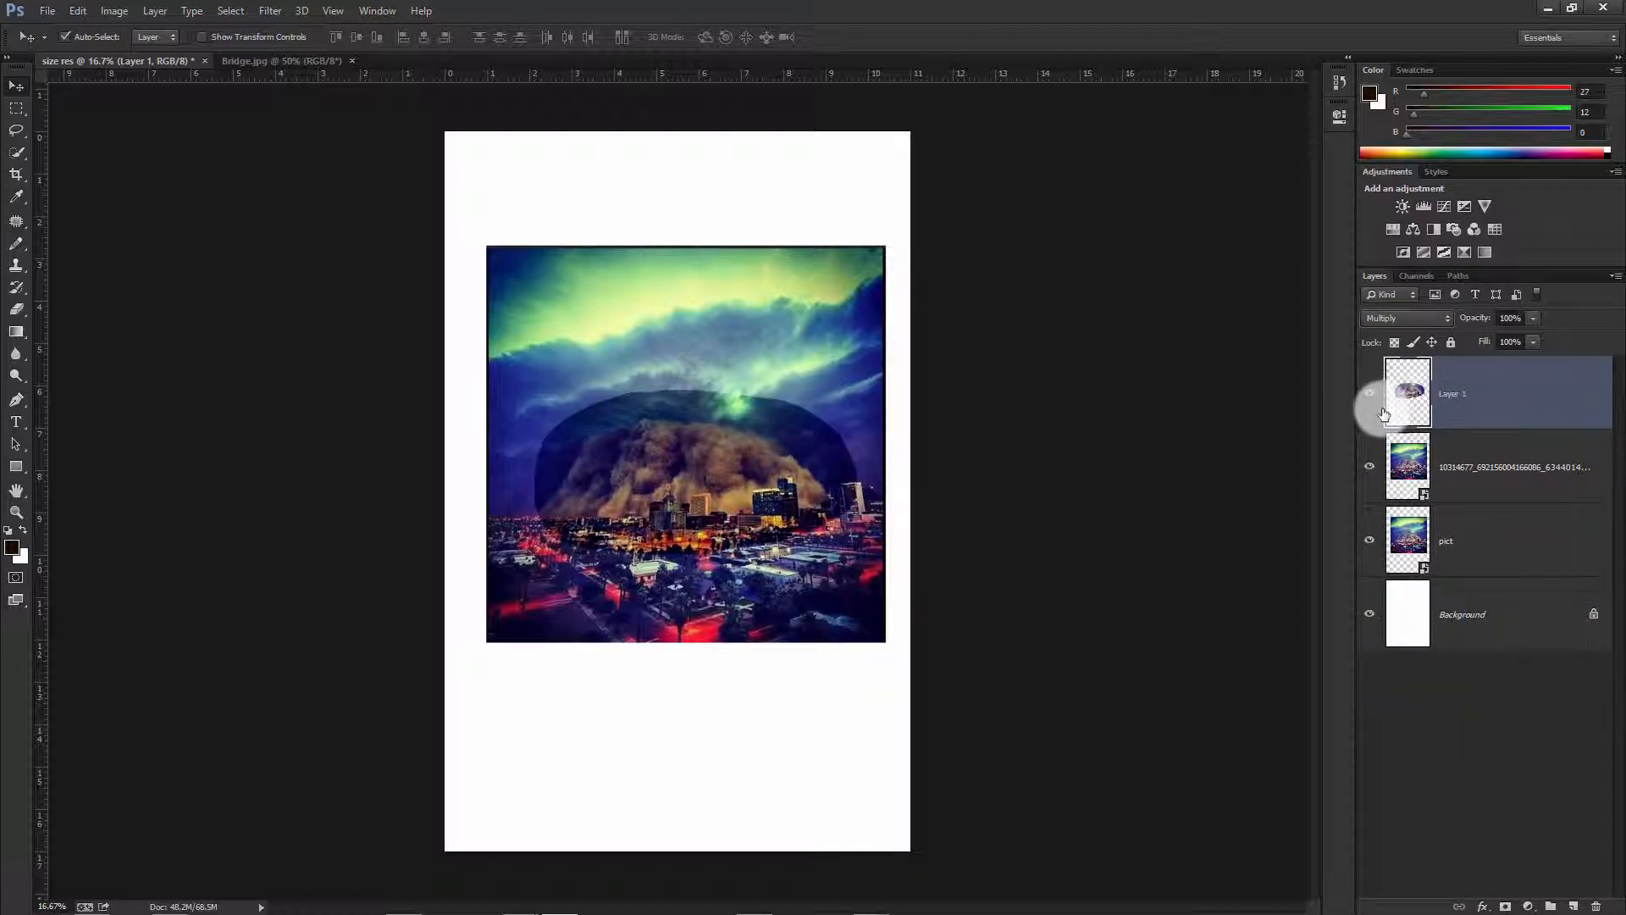
{"action": "left_click", "coordinate": [1404, 322]}
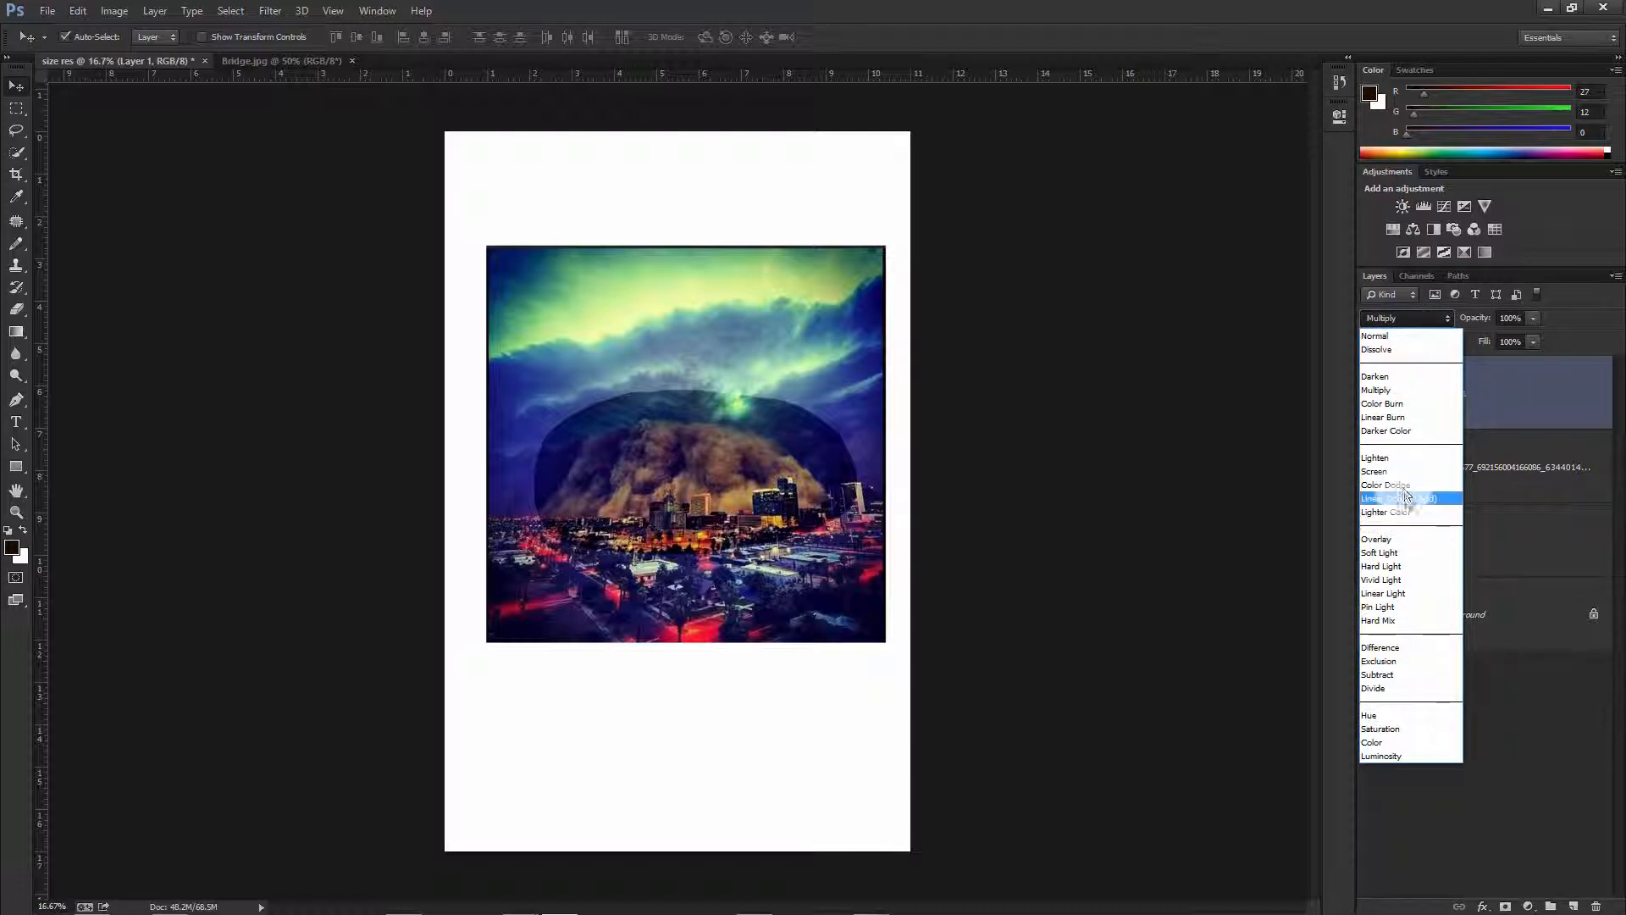
{"action": "left_click", "coordinate": [1401, 486]}
{"action": "left_click", "coordinate": [1450, 387]}
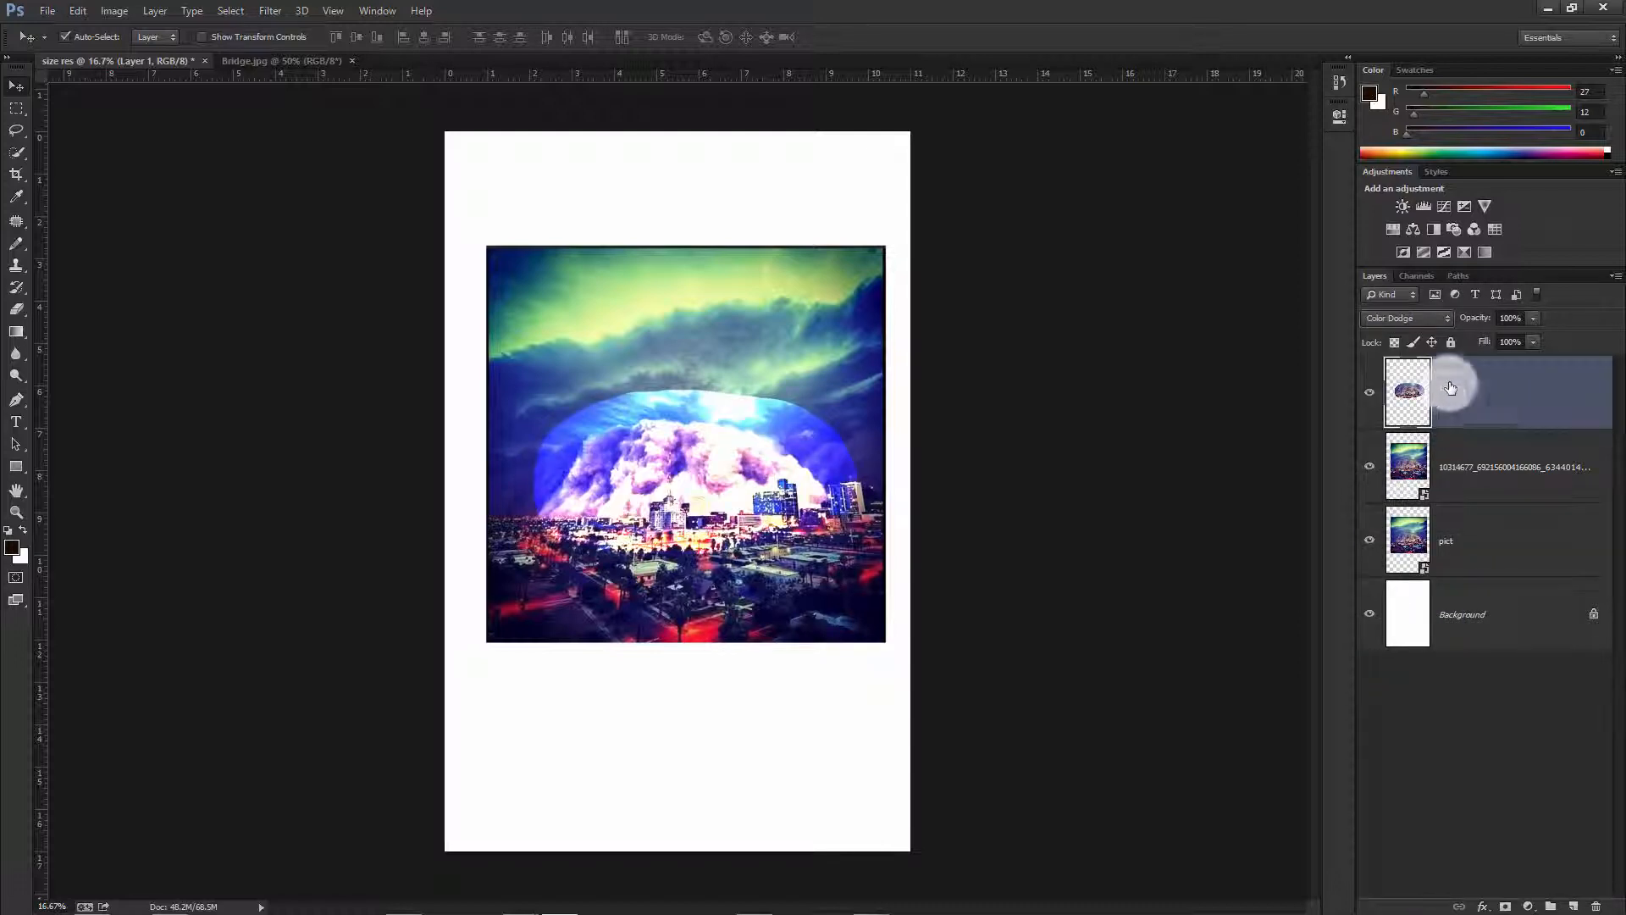
{"action": "left_click", "coordinate": [1434, 315]}
{"action": "left_click", "coordinate": [1417, 589]}
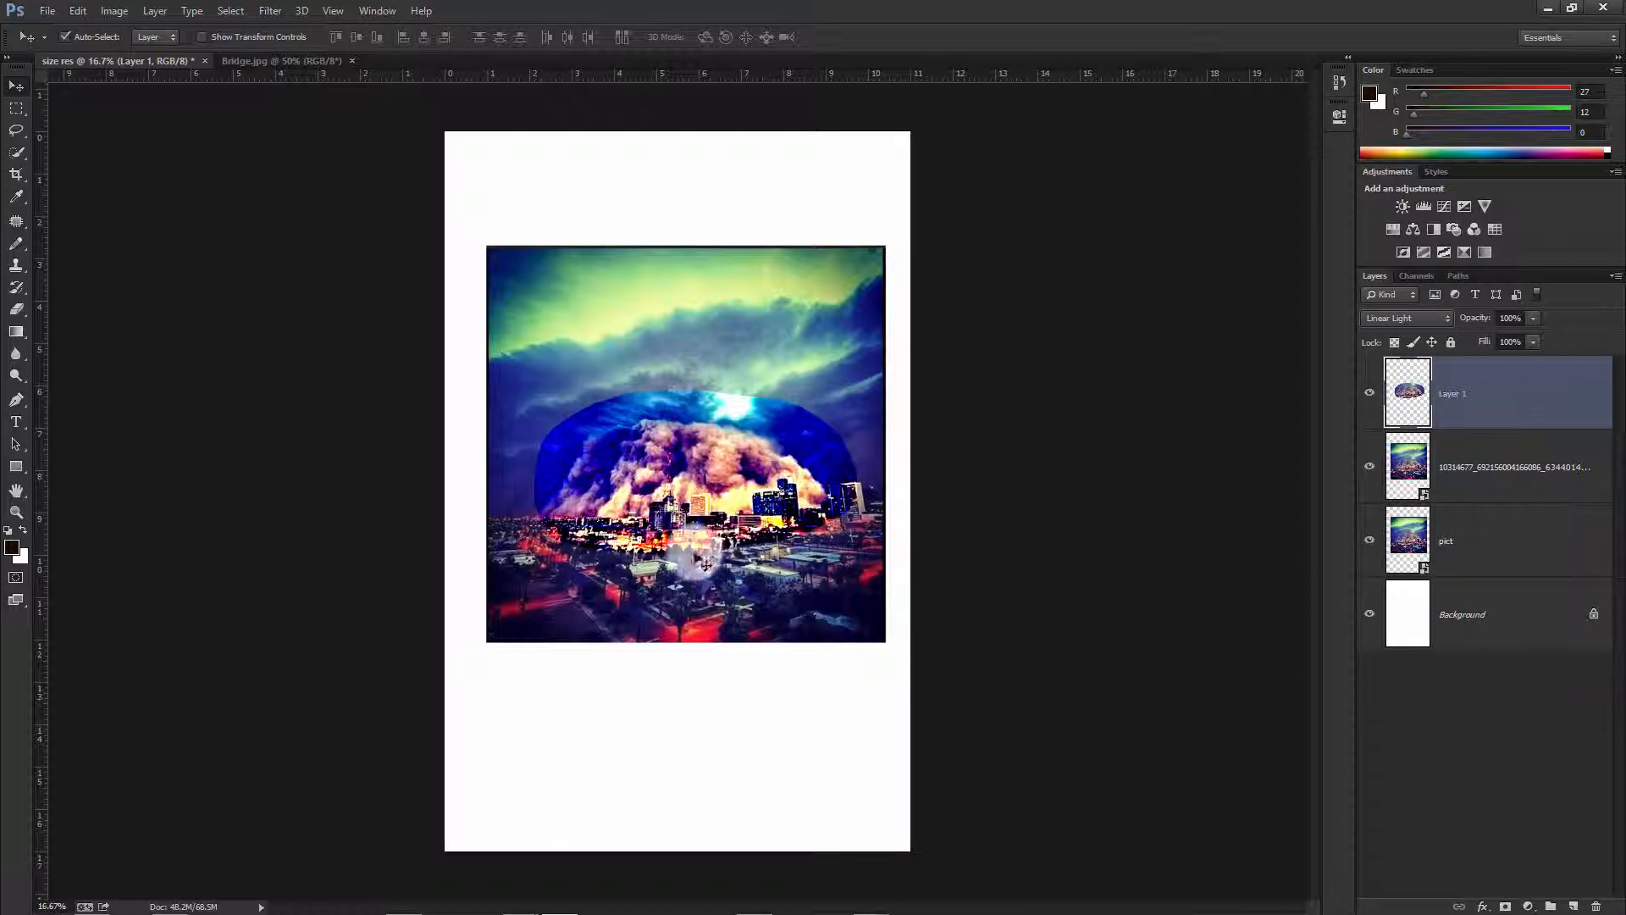
{"action": "left_click", "coordinate": [81, 12]}
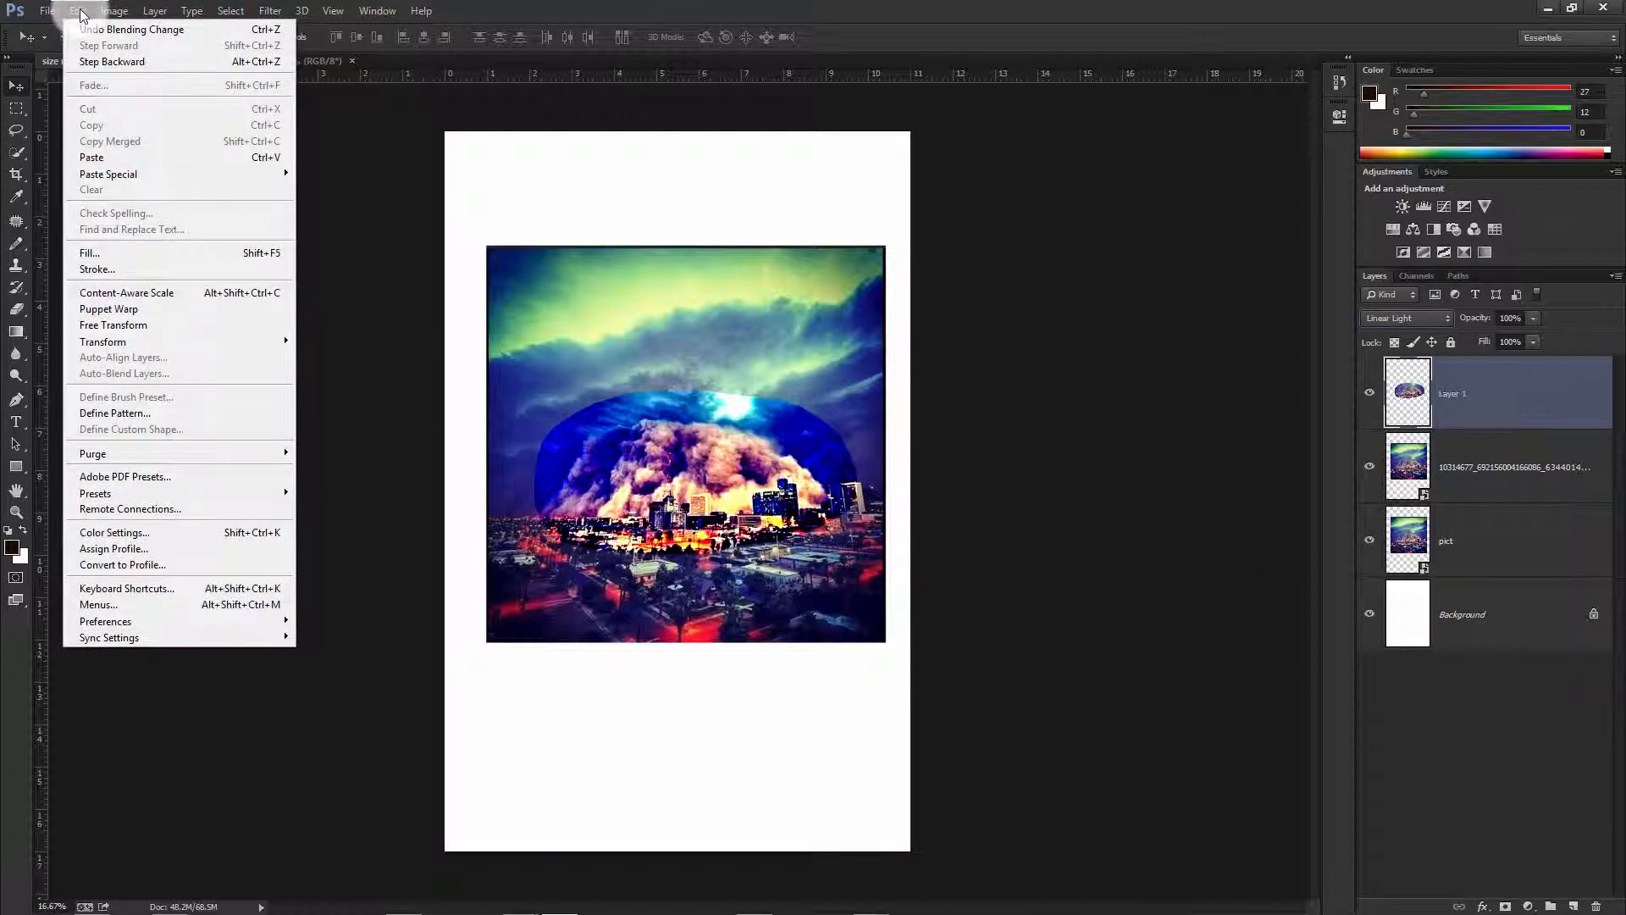
{"action": "left_click", "coordinate": [81, 12]}
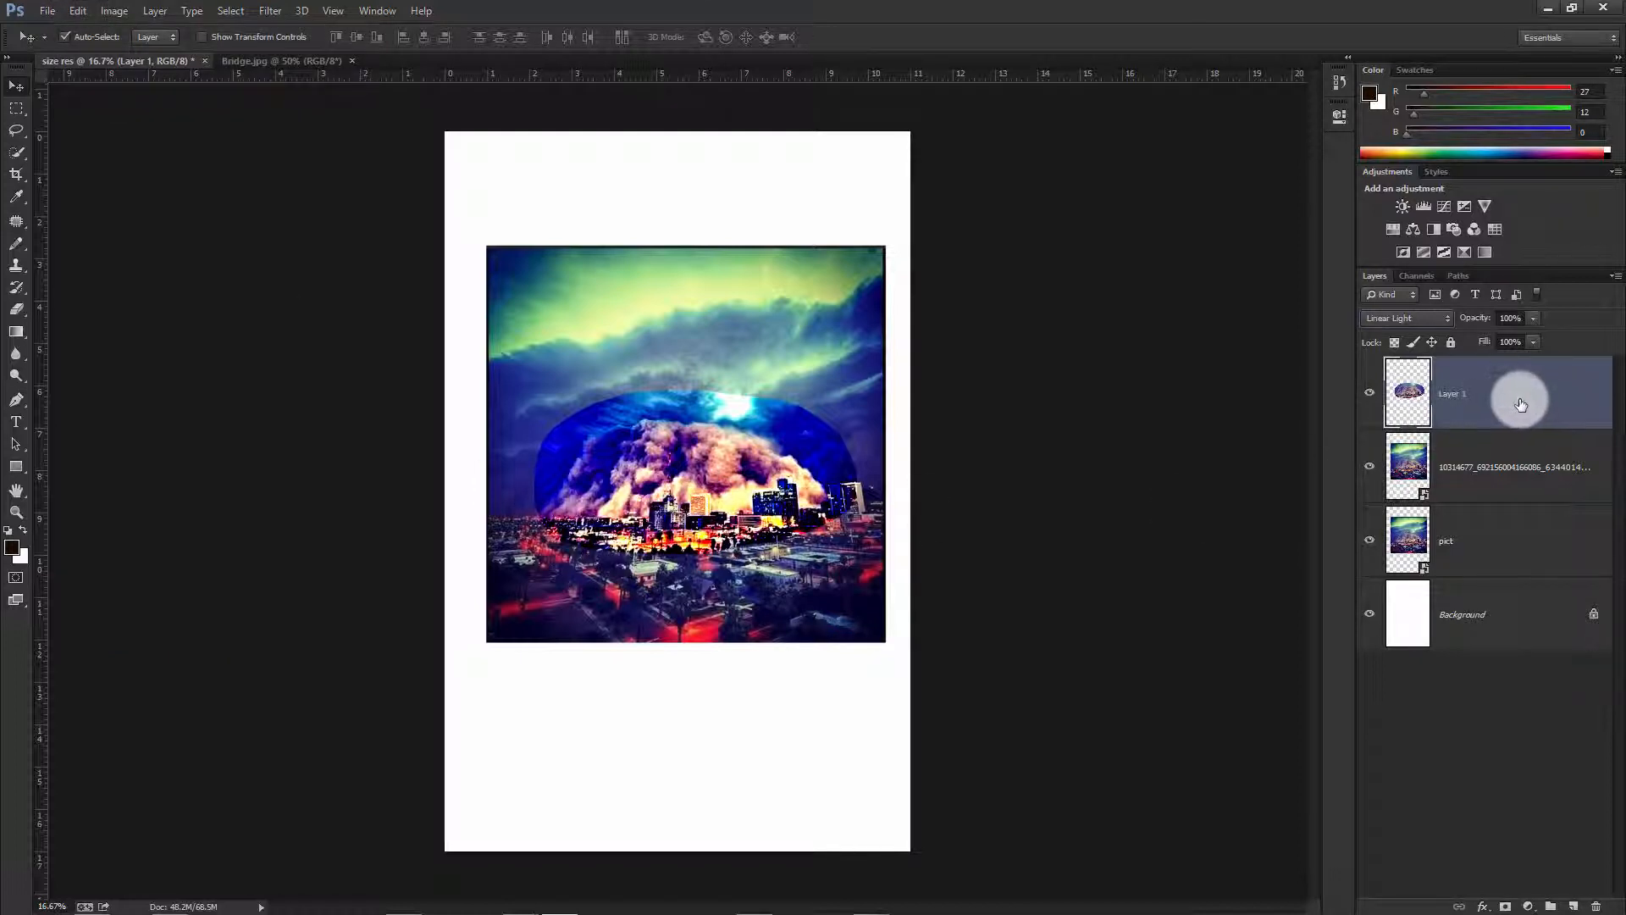
{"action": "left_click_drag", "start_coordinate": [1521, 405], "coordinate": [450, 349]}
{"action": "left_click", "coordinate": [80, 11]}
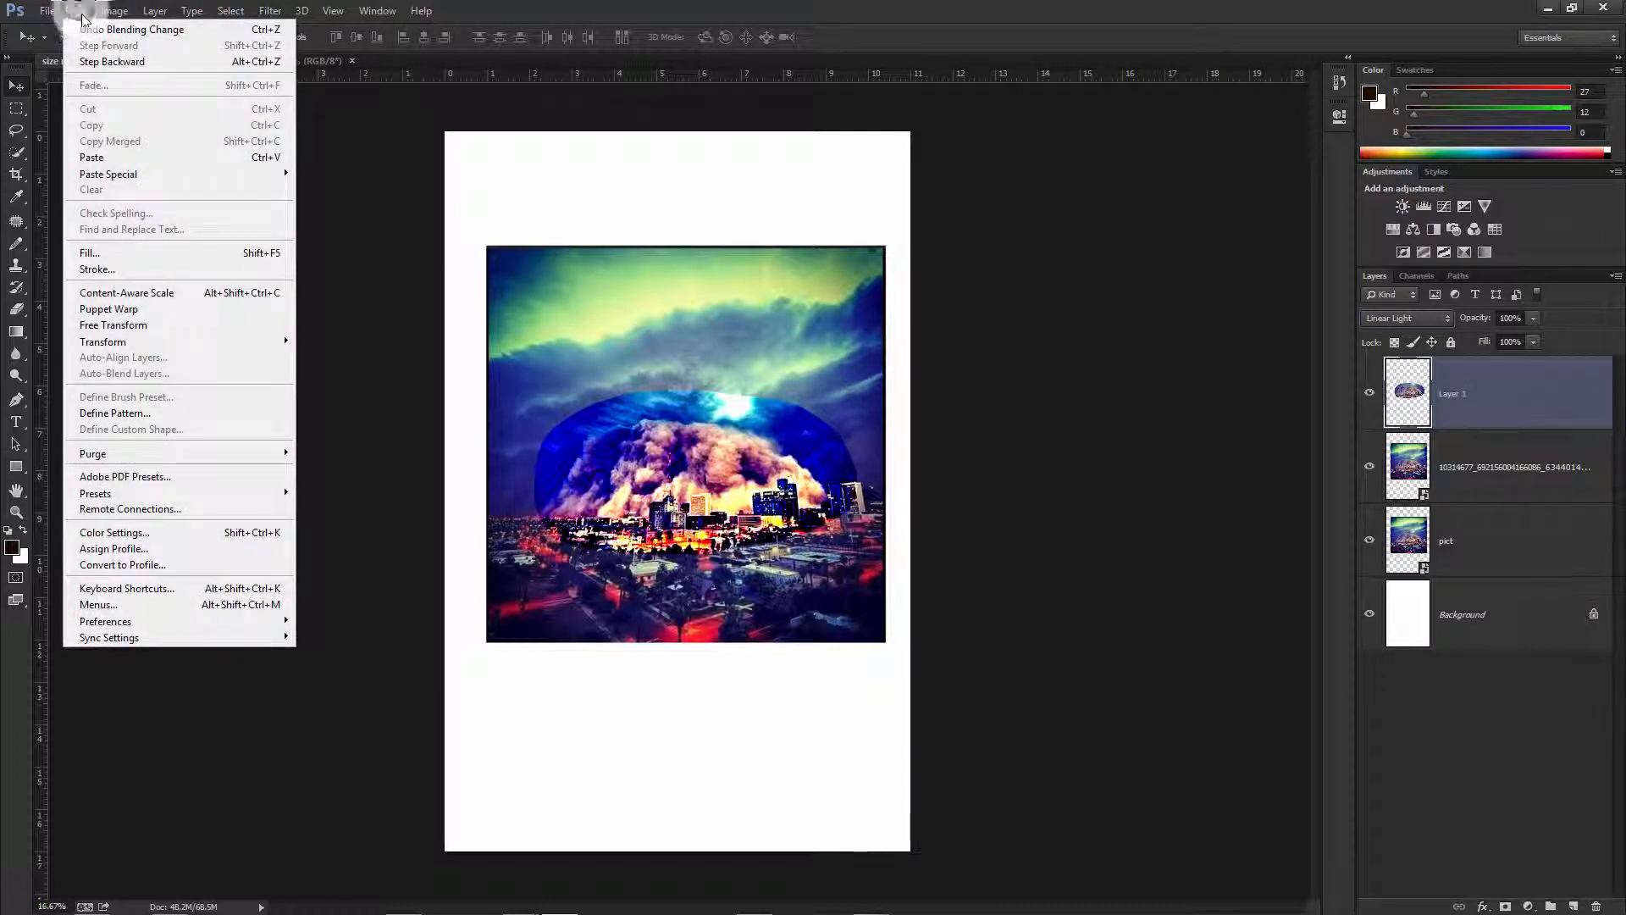
{"action": "left_click", "coordinate": [364, 349]}
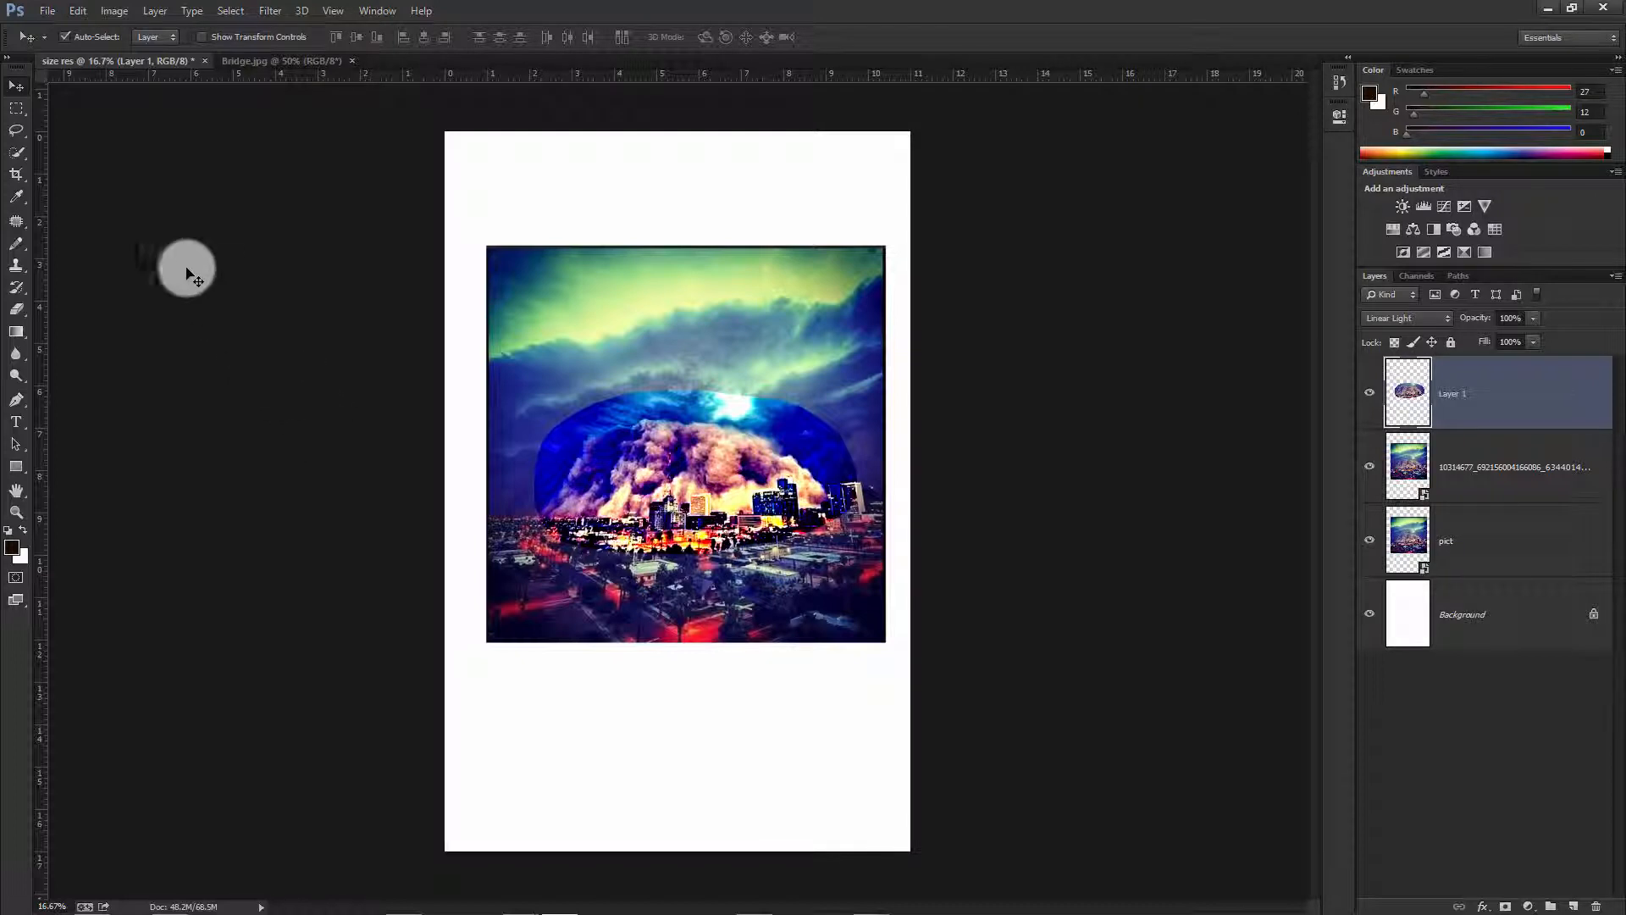
- Select a wide rectangular strip of the sky on the upper full photo layer, then copy and paste it onto a new layer
{"action": "left_click", "coordinate": [17, 112]}
{"action": "left_click", "coordinate": [1417, 464]}
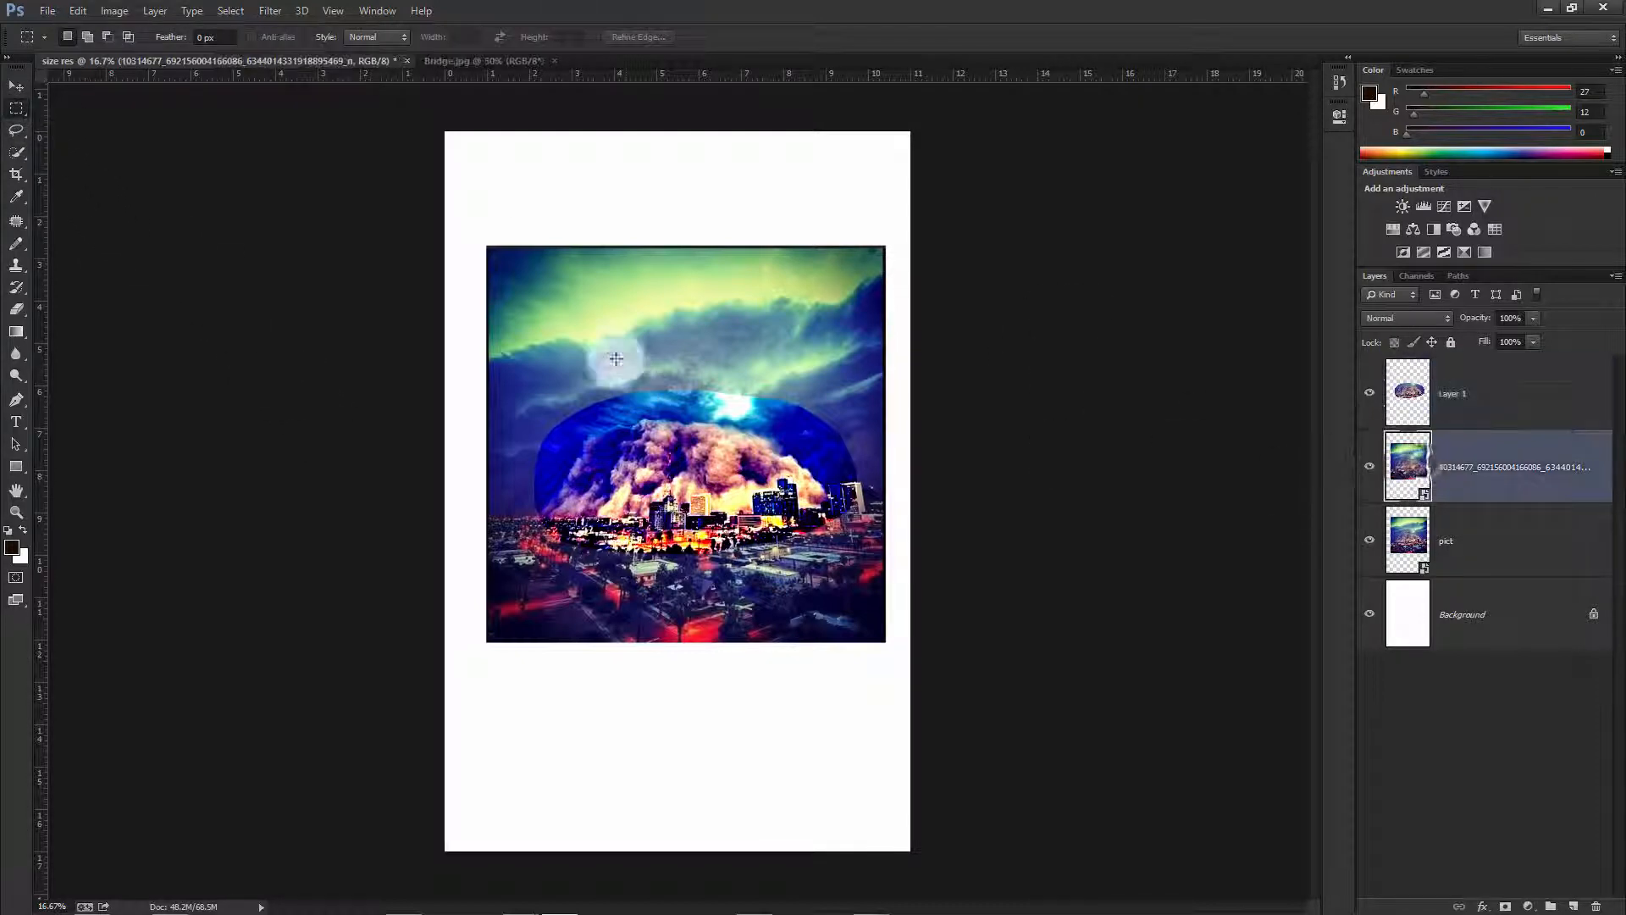
{"action": "left_click_drag", "start_coordinate": [535, 276], "coordinate": [848, 368]}
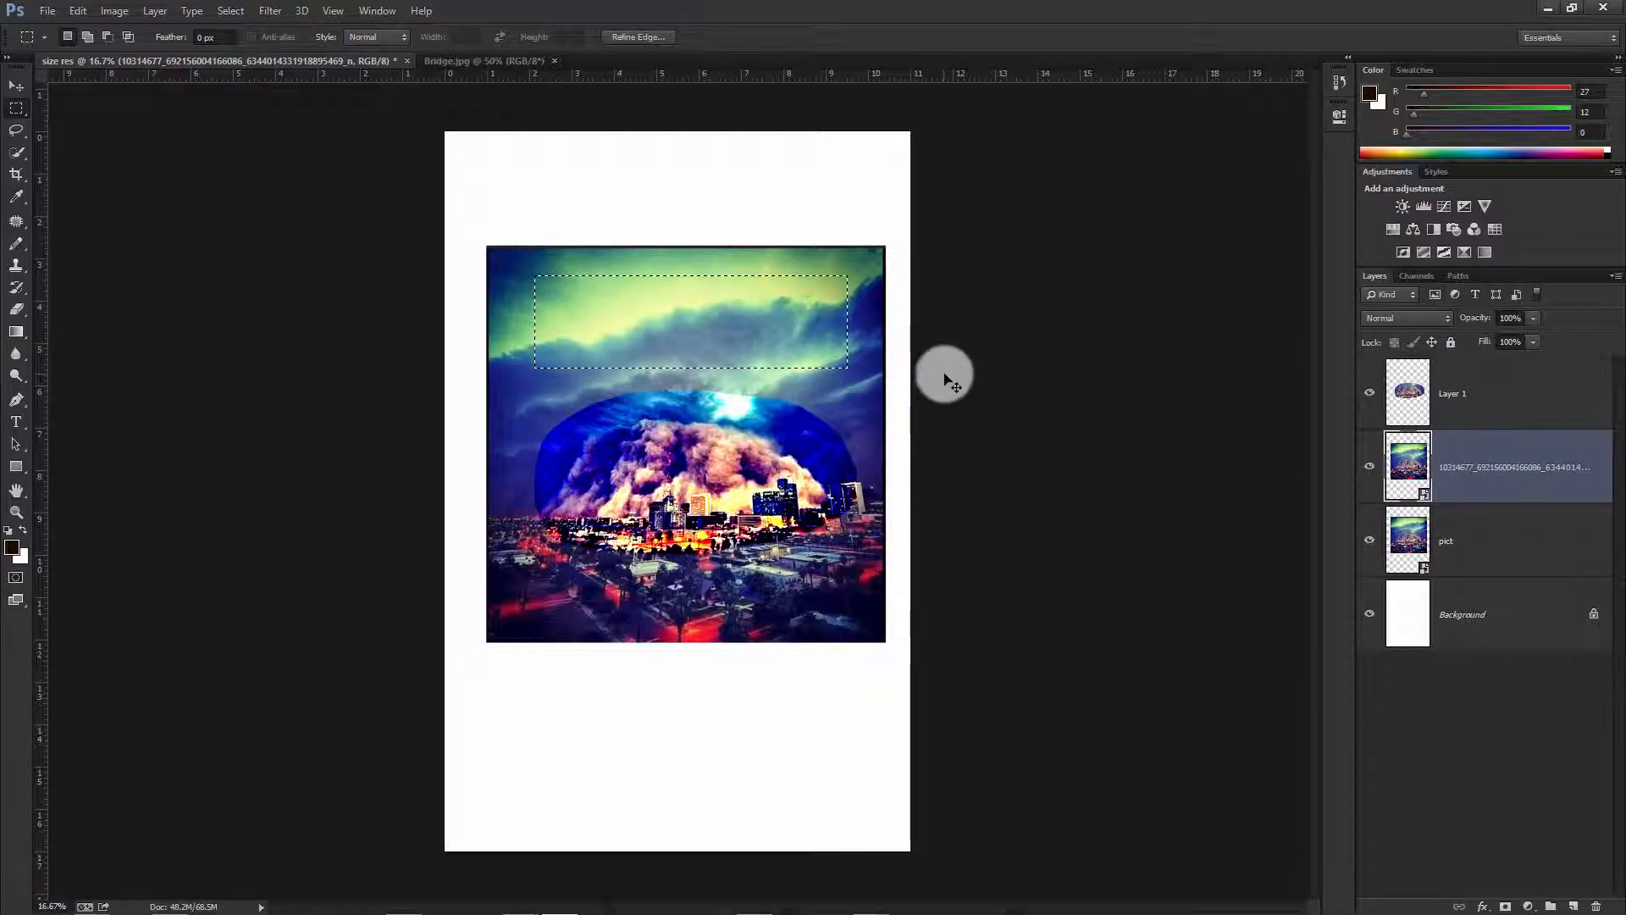
{"action": "key", "text": "ctrl+c"}
{"action": "key", "text": "ctrl+v"}
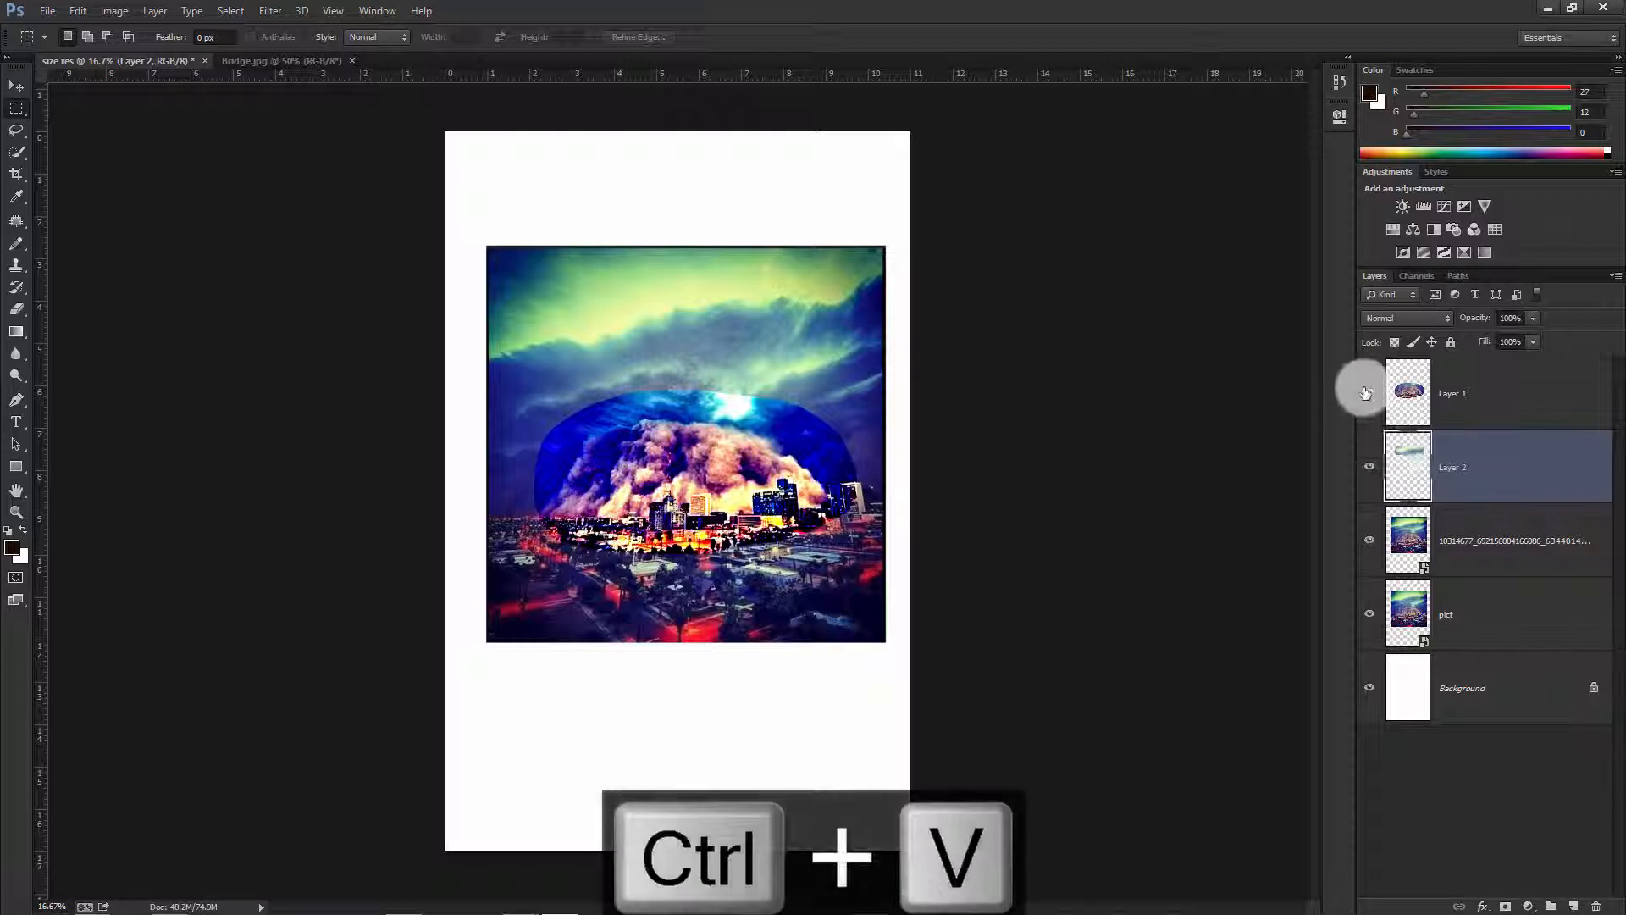
- Hide the lasso cutout and both full photo layers to inspect the pasted sky strip alone, then show them again
{"action": "left_click", "coordinate": [1369, 393]}
{"action": "left_click", "coordinate": [1369, 539]}
{"action": "left_click", "coordinate": [1369, 613]}
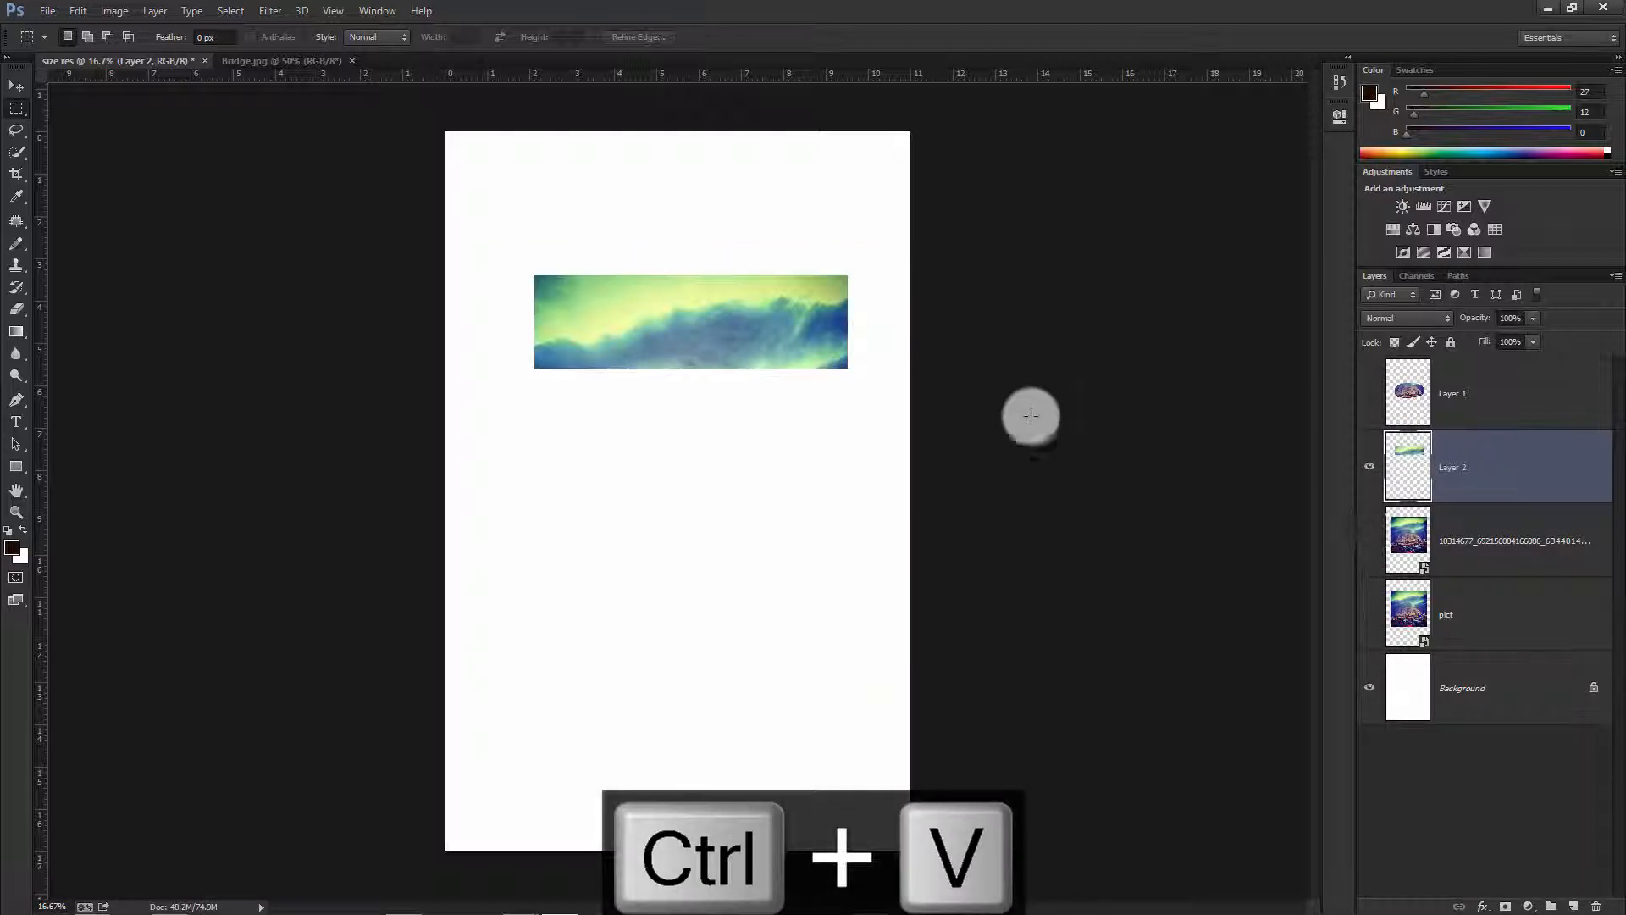
{"action": "left_click", "coordinate": [1368, 393]}
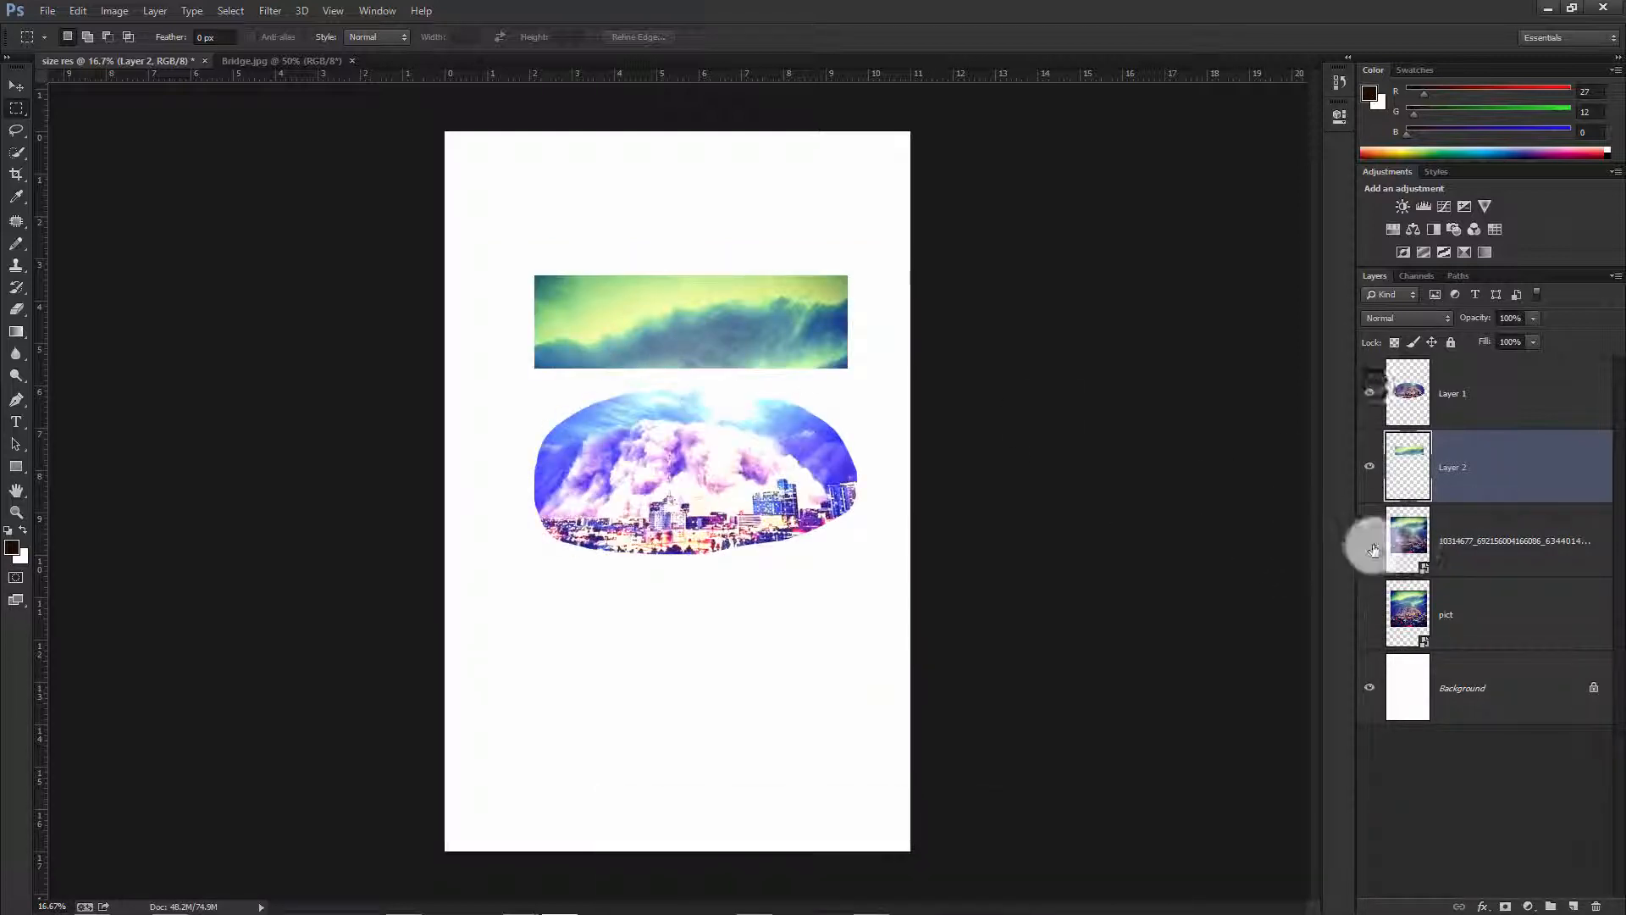
{"action": "left_click", "coordinate": [1367, 627]}
- Set the blend mode of the pasted sky strip layer to Multiply
{"action": "left_click", "coordinate": [1394, 321]}
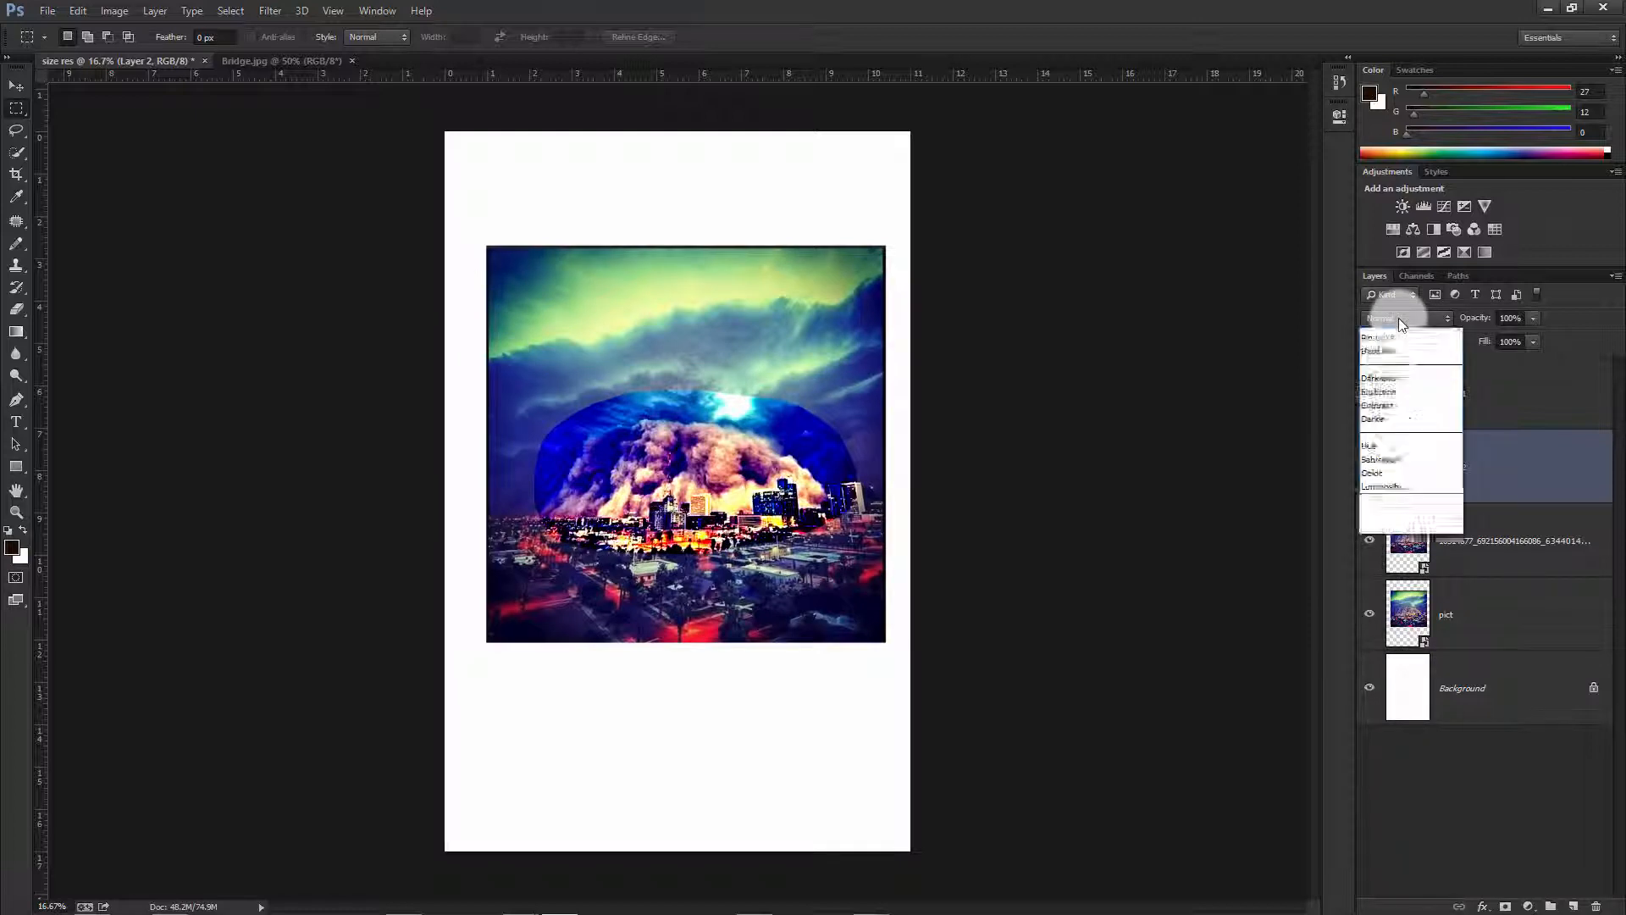
{"action": "left_click", "coordinate": [1389, 390]}
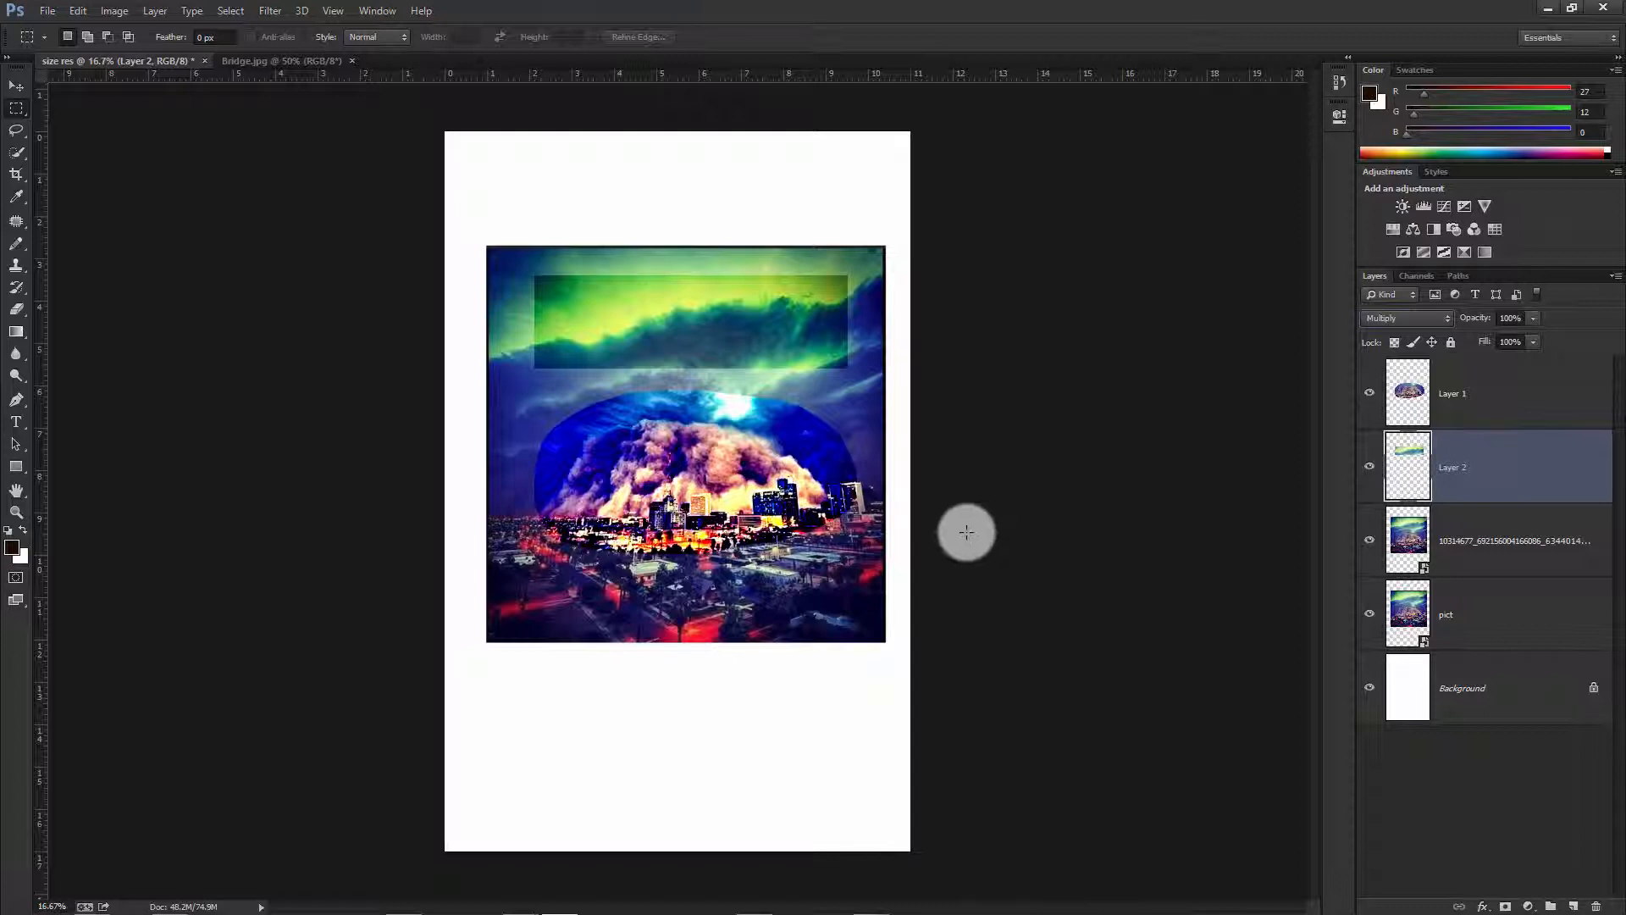
{"action": "left_click", "coordinate": [77, 11]}
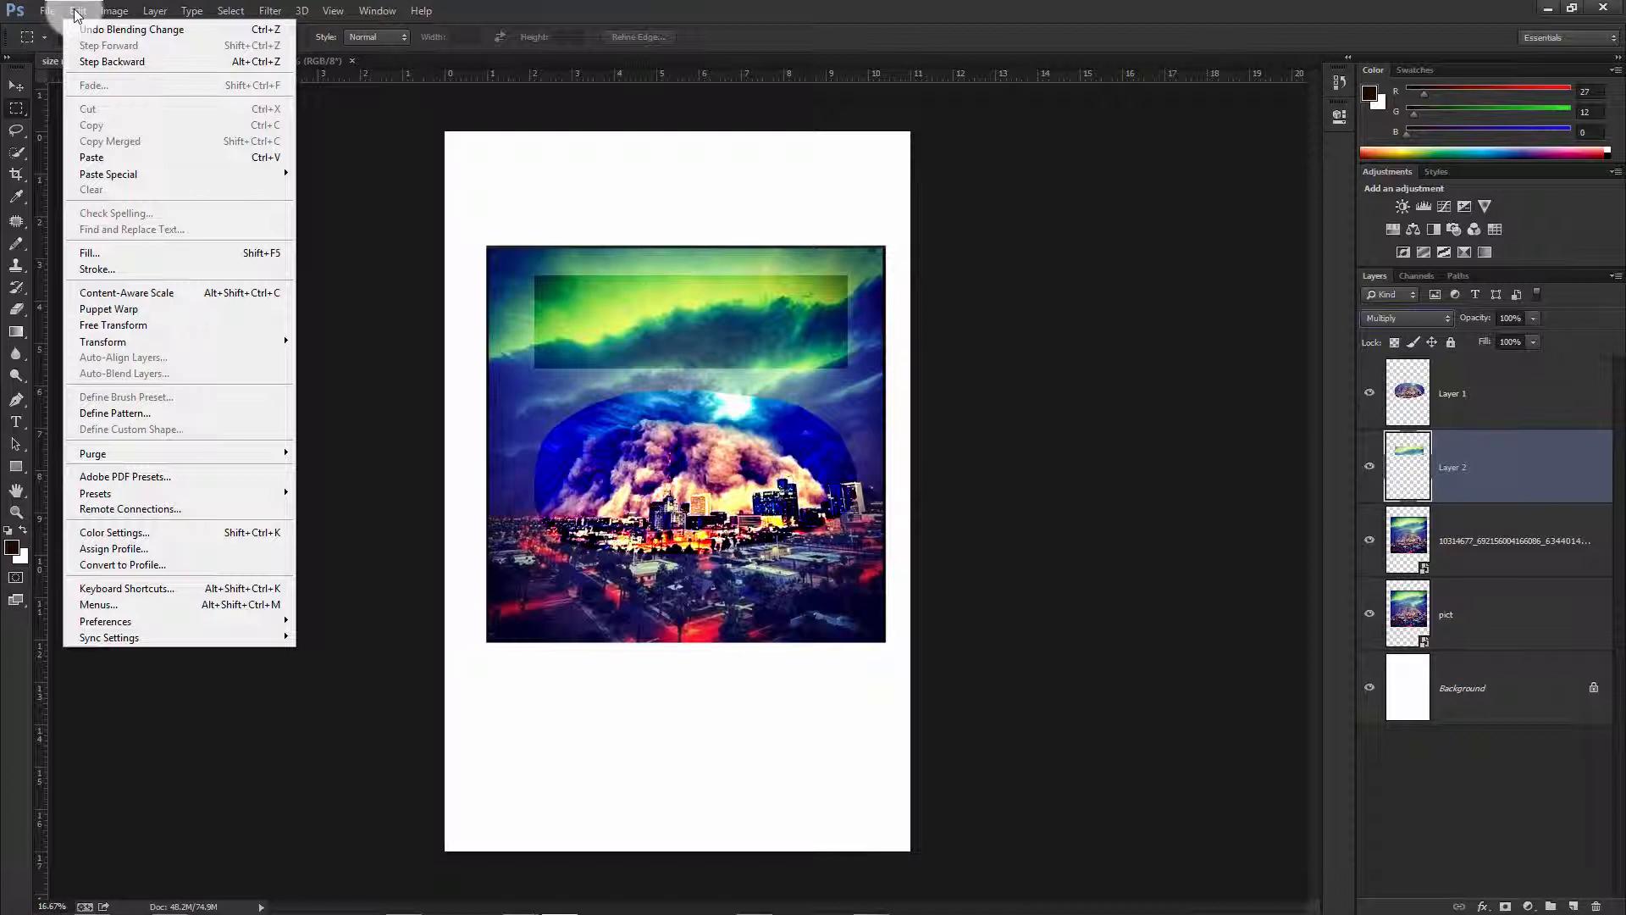
{"action": "left_click", "coordinate": [122, 160]}
{"action": "mouse_move", "coordinate": [127, 173]}
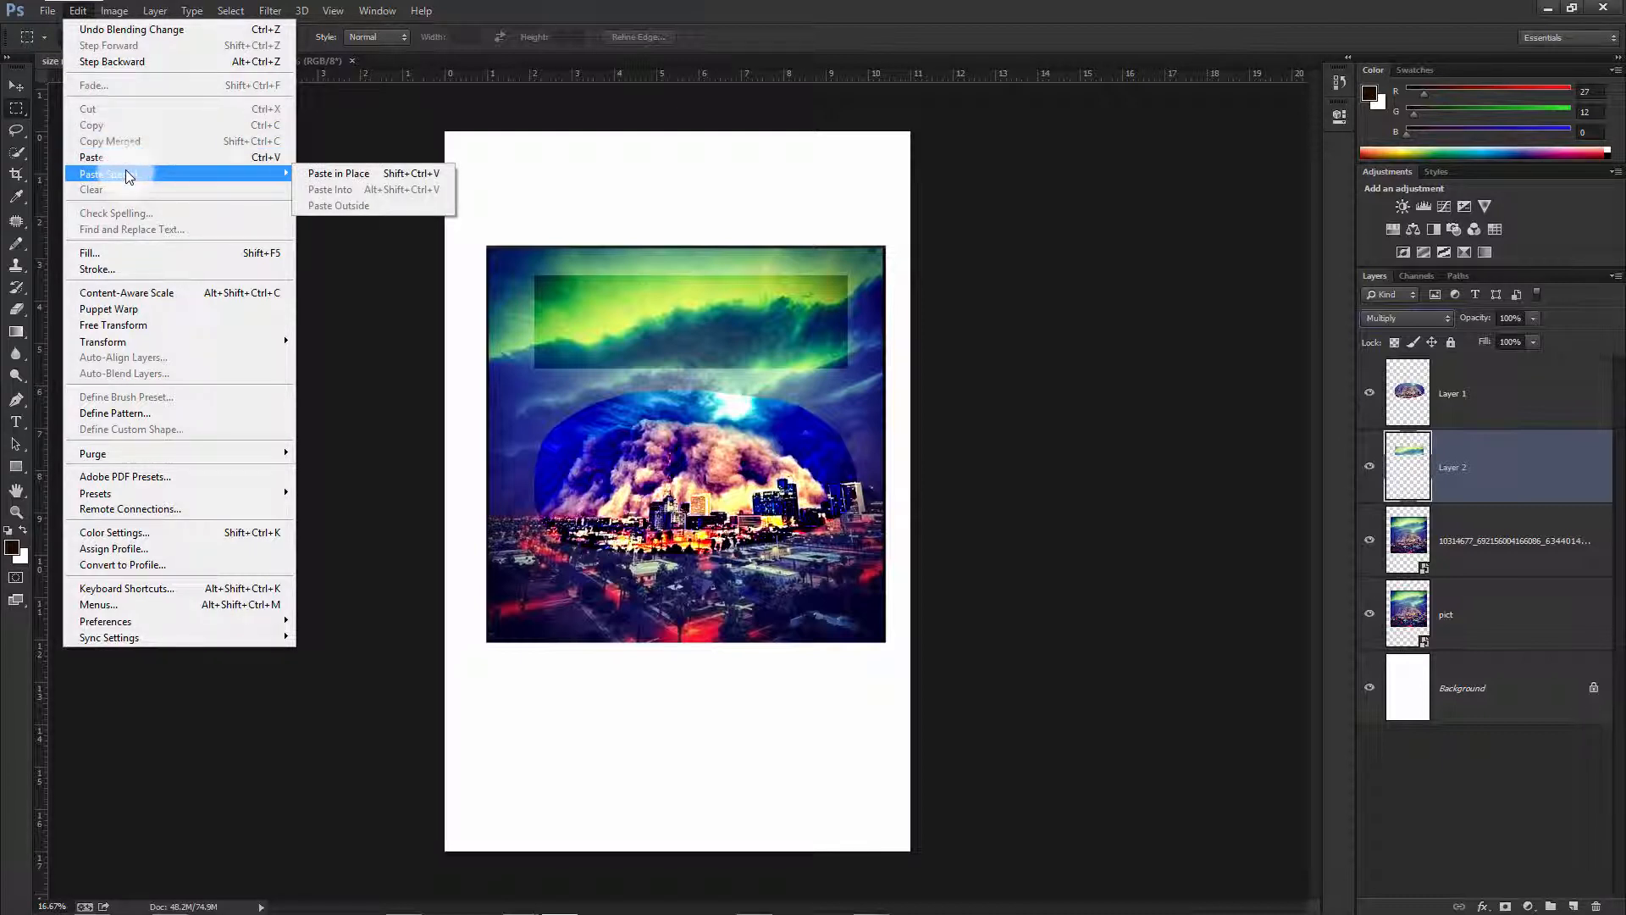
{"action": "left_click", "coordinate": [818, 30]}
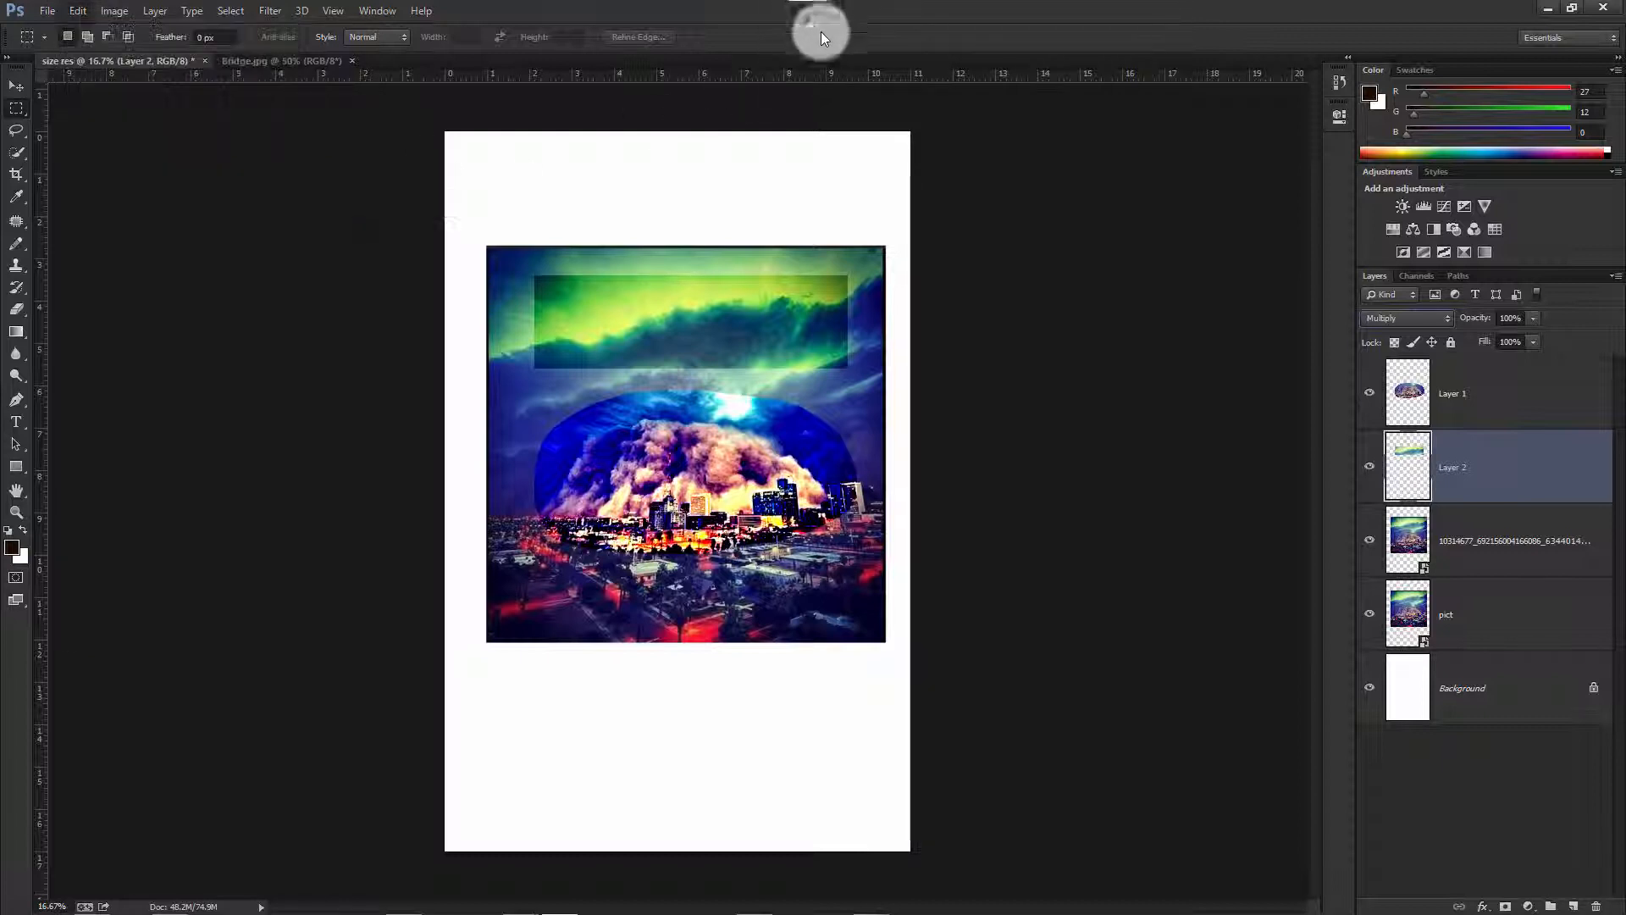